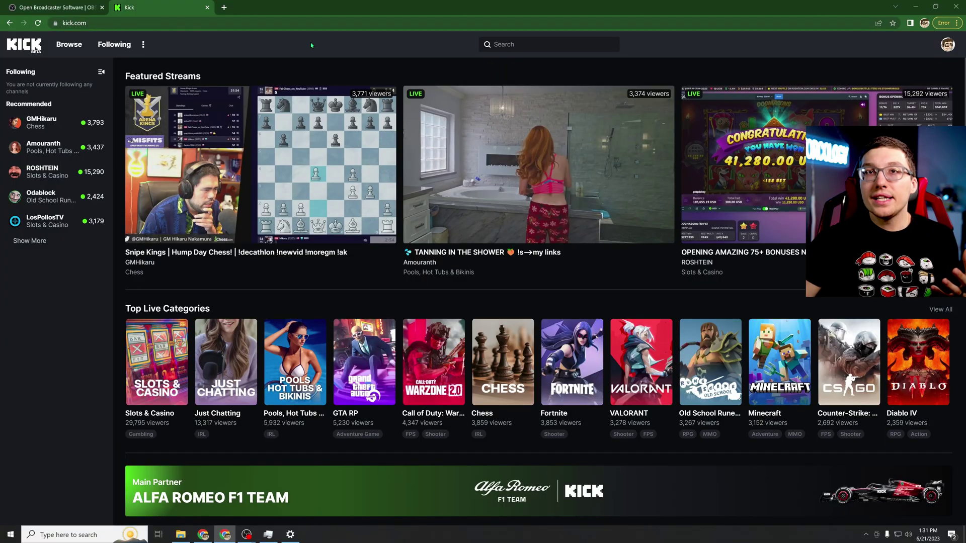
Step: Glance at the Kick account menu, then switch to the OBS Studio download page tab
left_click(946, 47)
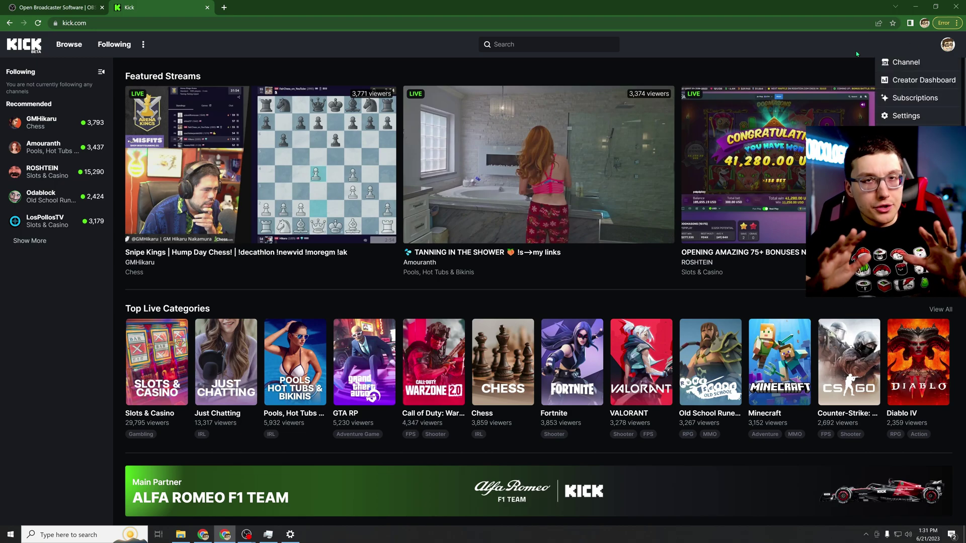
left_click(56, 7)
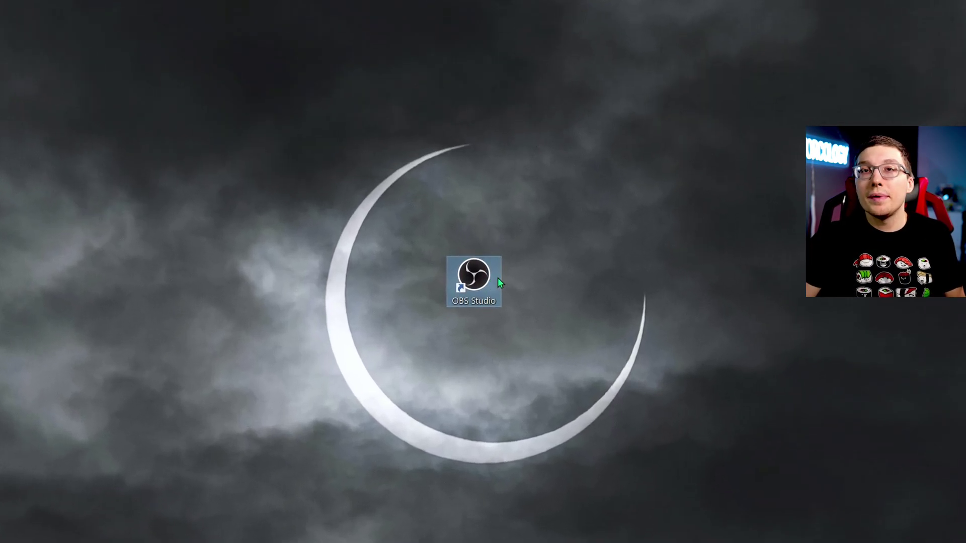
Step: Bring up the OBS Studio shortcut's menu to run it as administrator
right_click(481, 275)
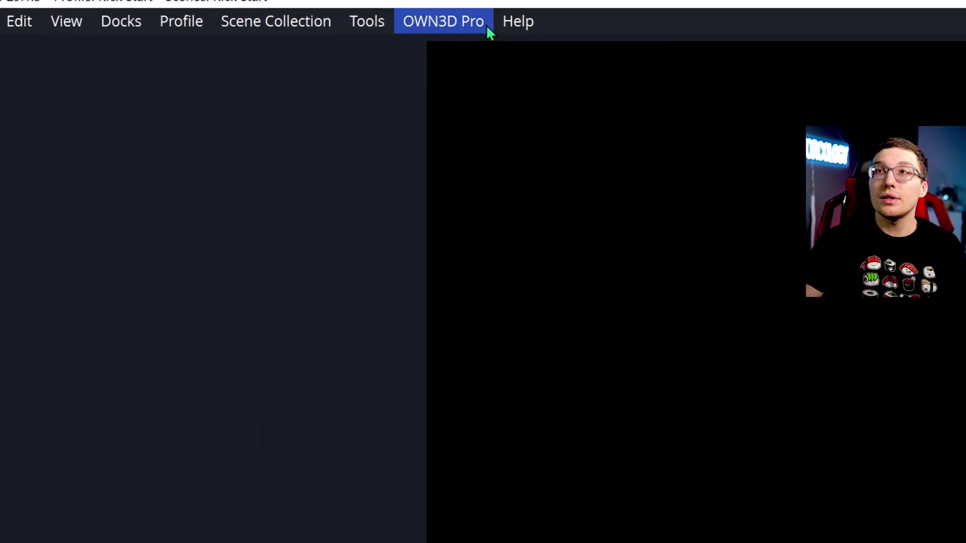
Step: Run Help > Check For Updates and dismiss the 'No updates available' notice
left_click(523, 26)
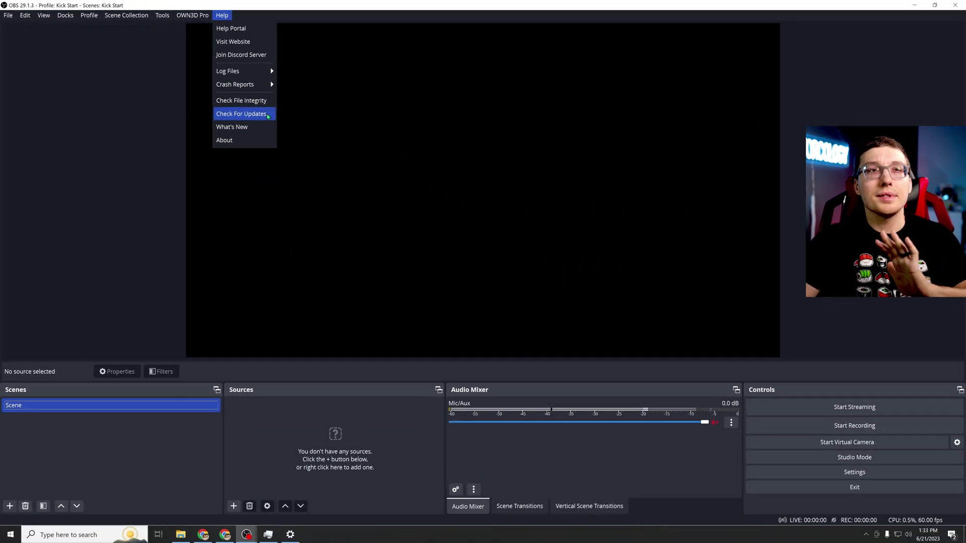
left_click(635, 277)
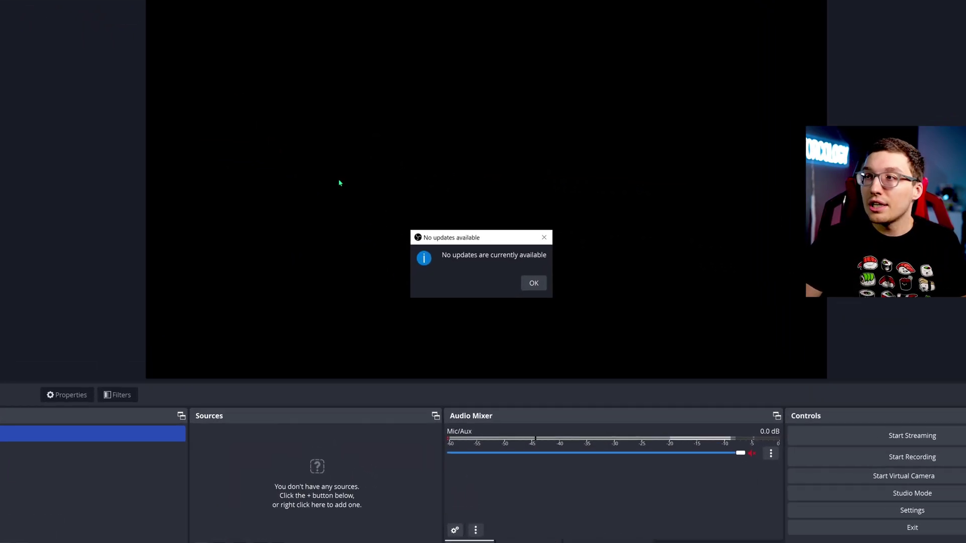
left_click(534, 282)
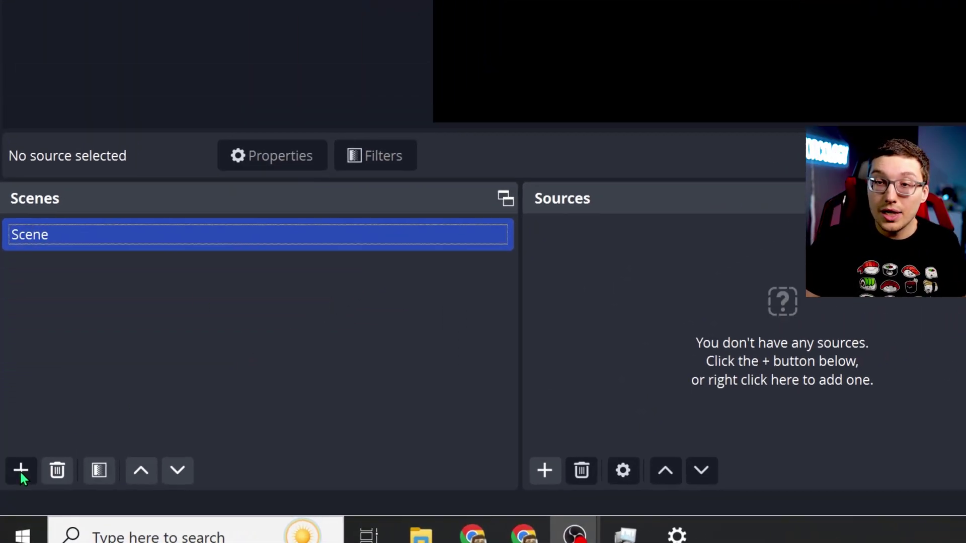
Step: Create a new scene named 'Gameplay'
left_click(23, 460)
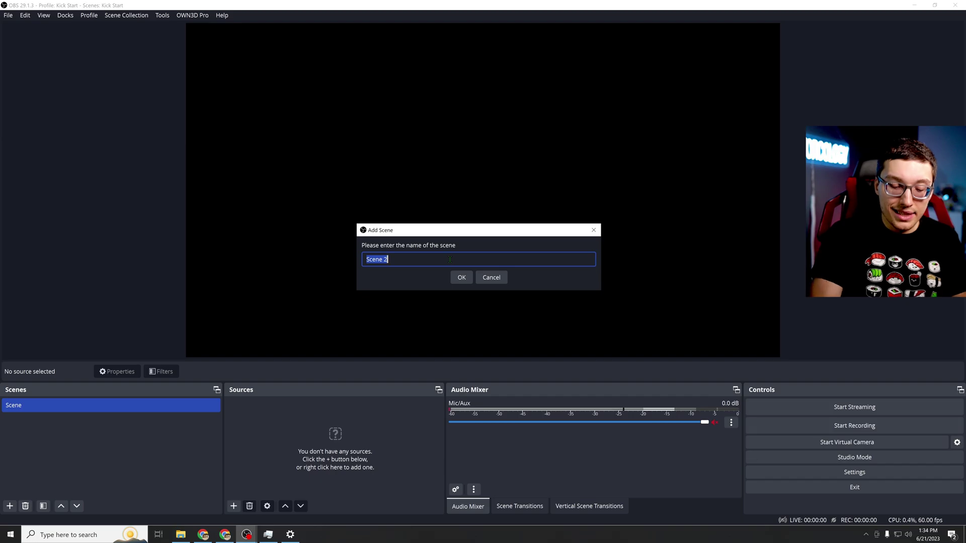
type("Gameplay")
key("Return")
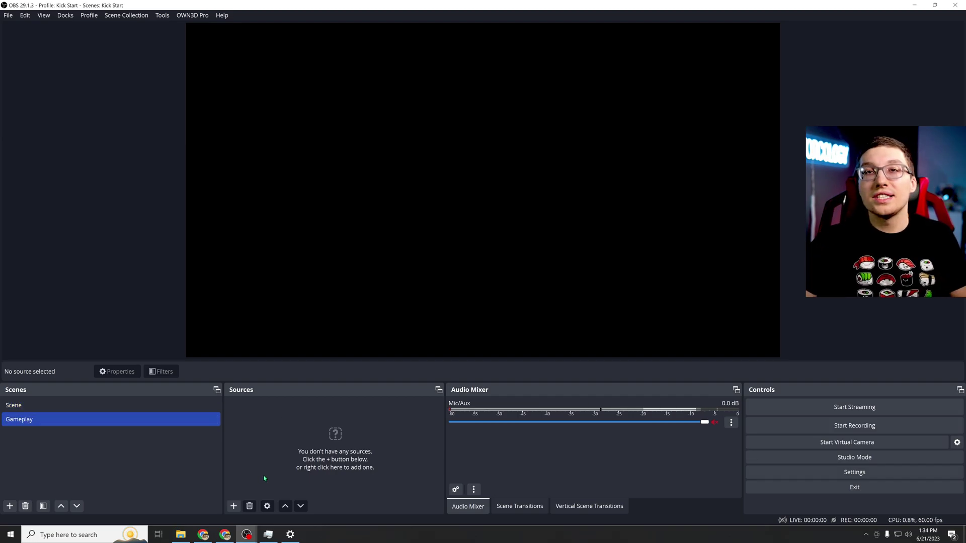
Step: Add a Display Capture source capturing the Gigabyte M32U monitor
left_click(233, 506)
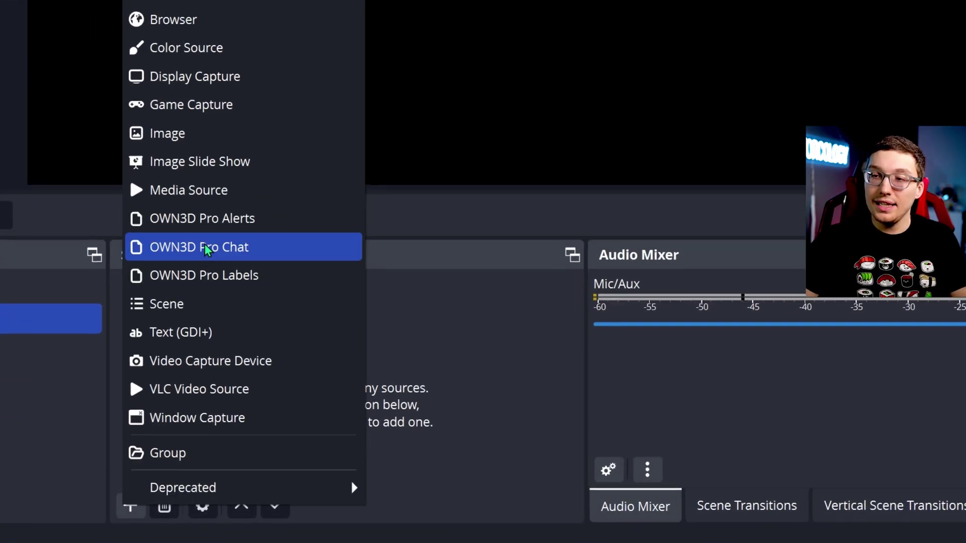
left_click(278, 323)
left_click(714, 98)
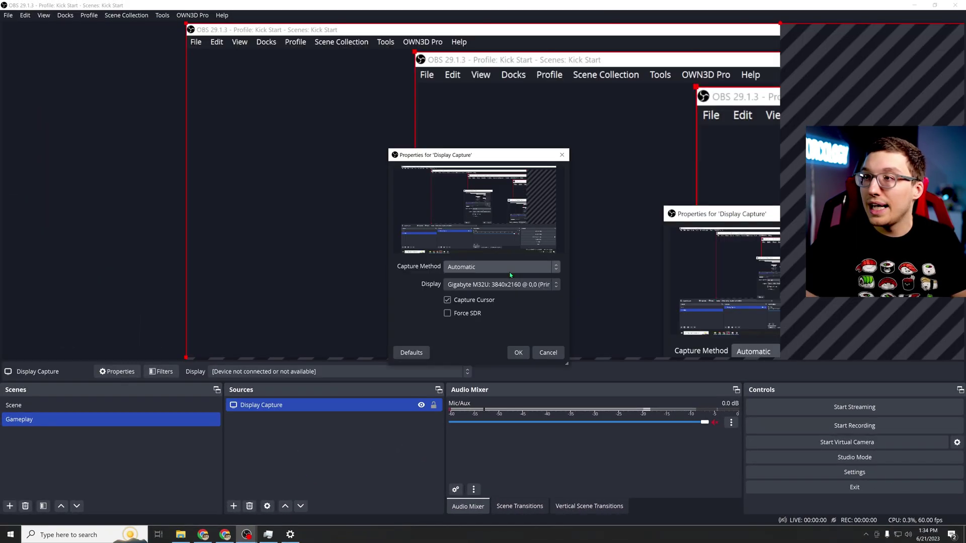
left_click(696, 76)
left_click(526, 296)
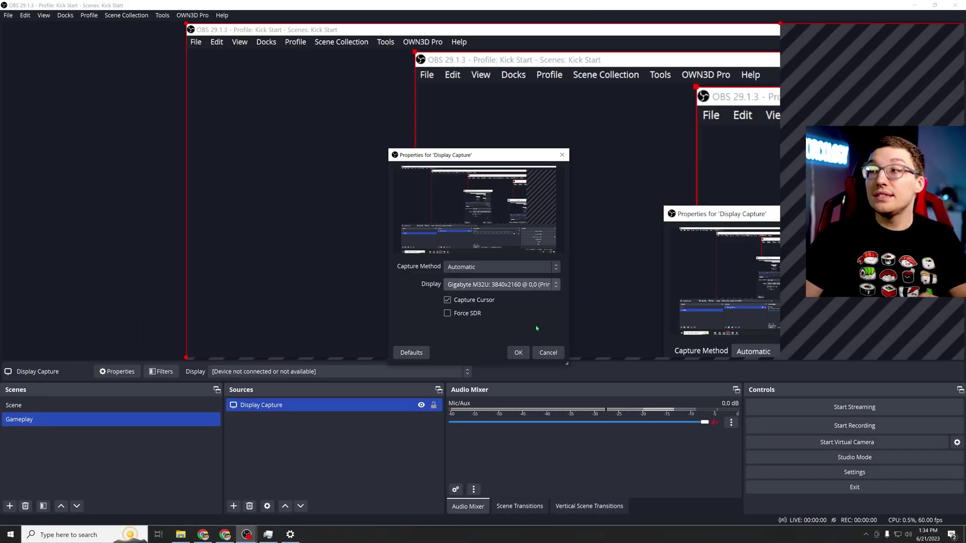
left_click(519, 354)
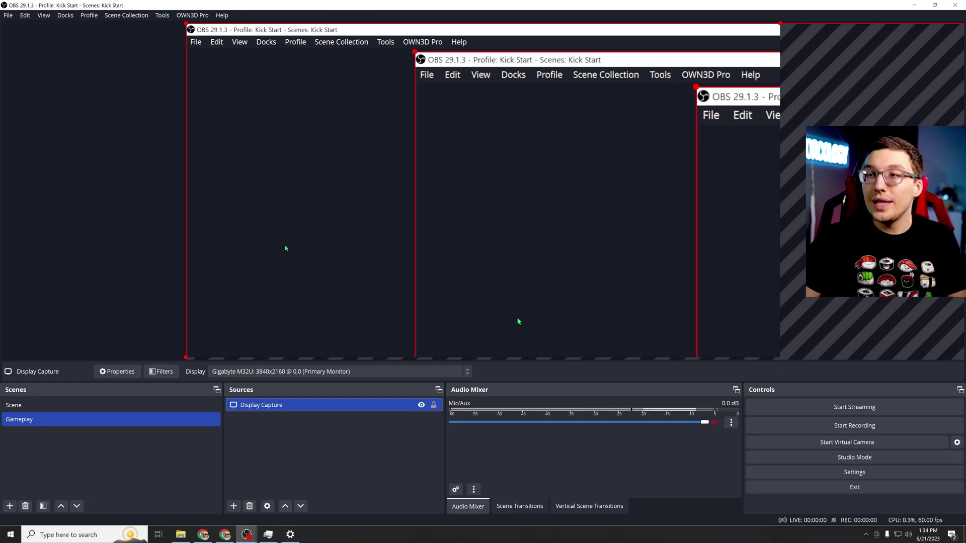
Step: Fit the Display Capture source to the canvas with Transform > Fit to screen
right_click(261, 217)
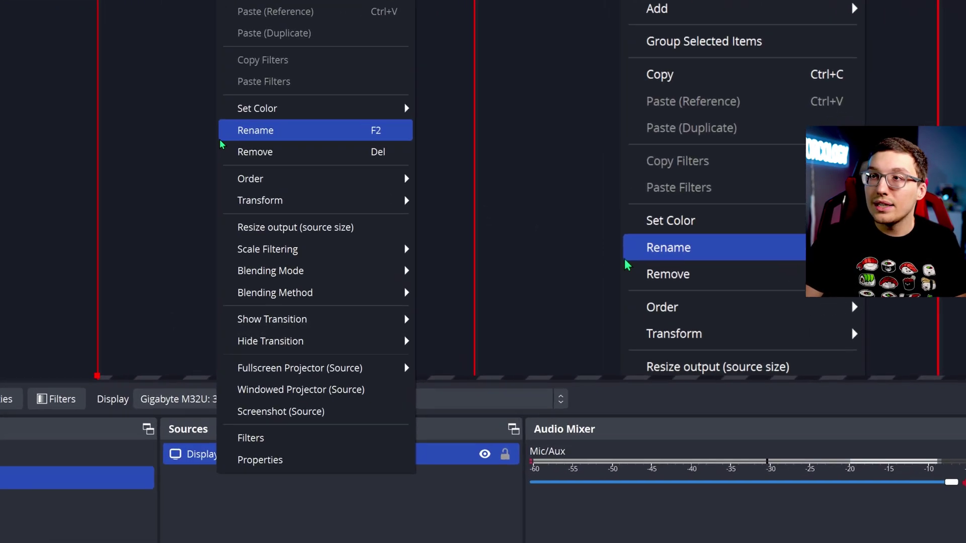
mouse_move(308, 247)
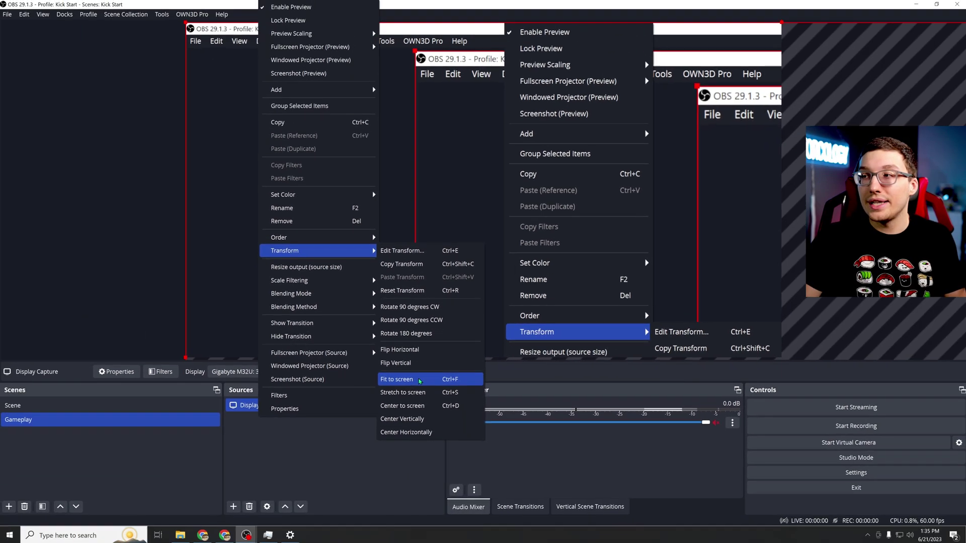
left_click(491, 420)
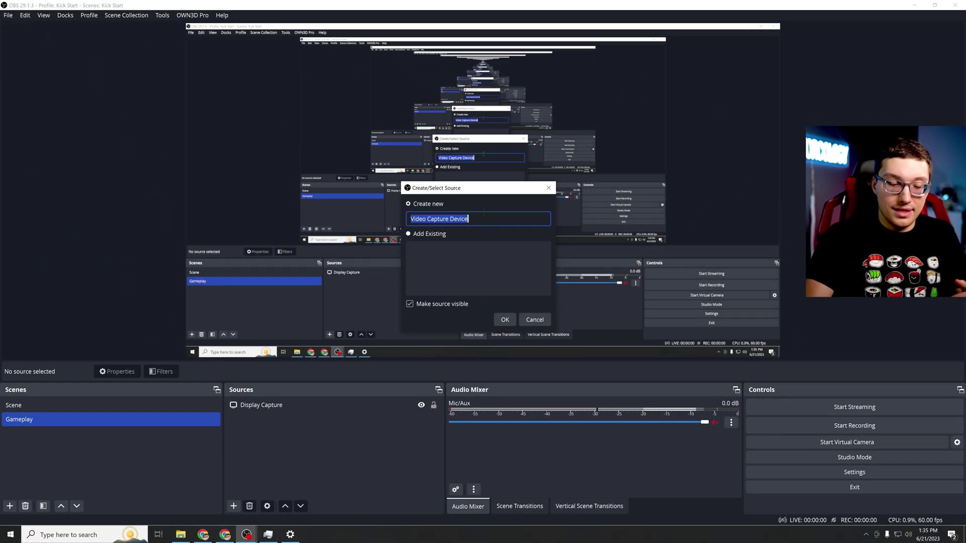
Step: Create the Main Cam Video Capture Device source and accept its settings
type("We")
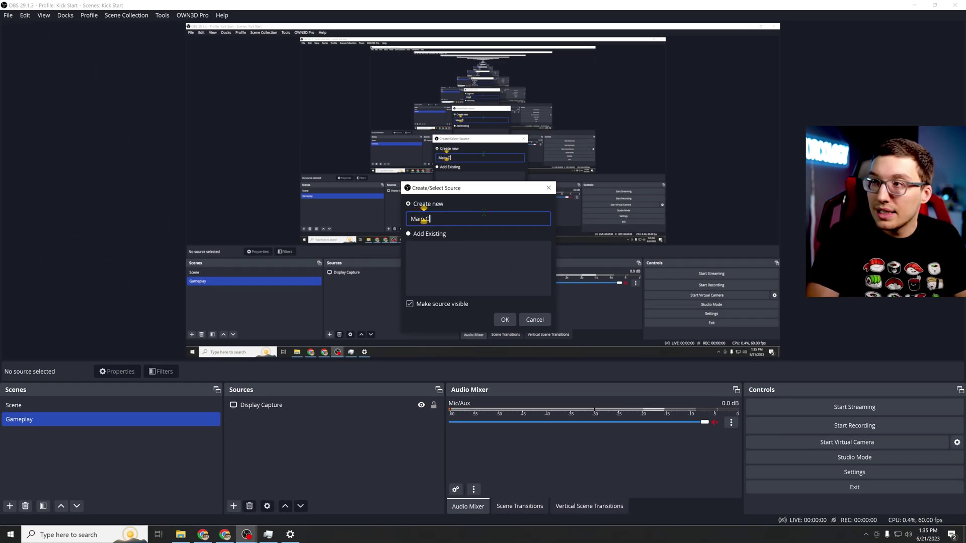
key("Return")
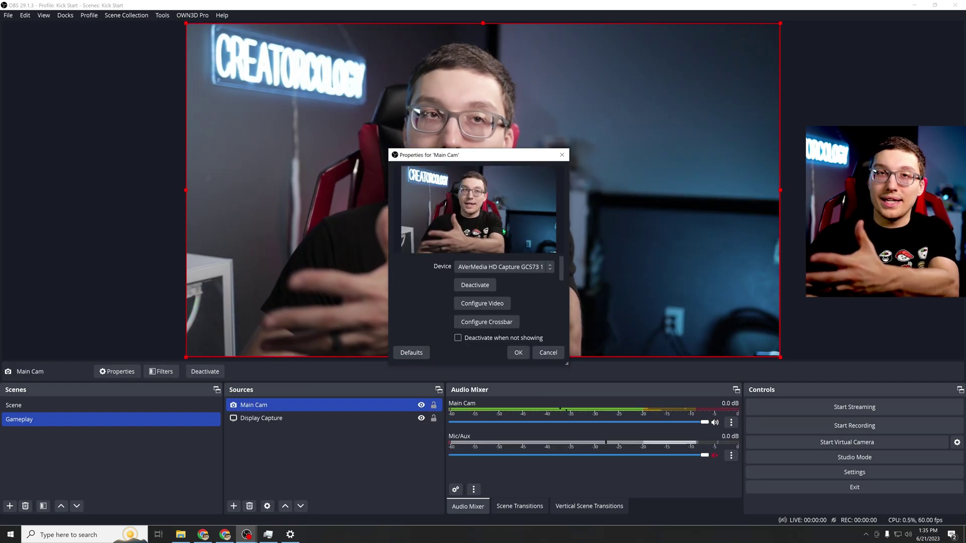
scroll(529, 309, "down", 2)
left_click(522, 356)
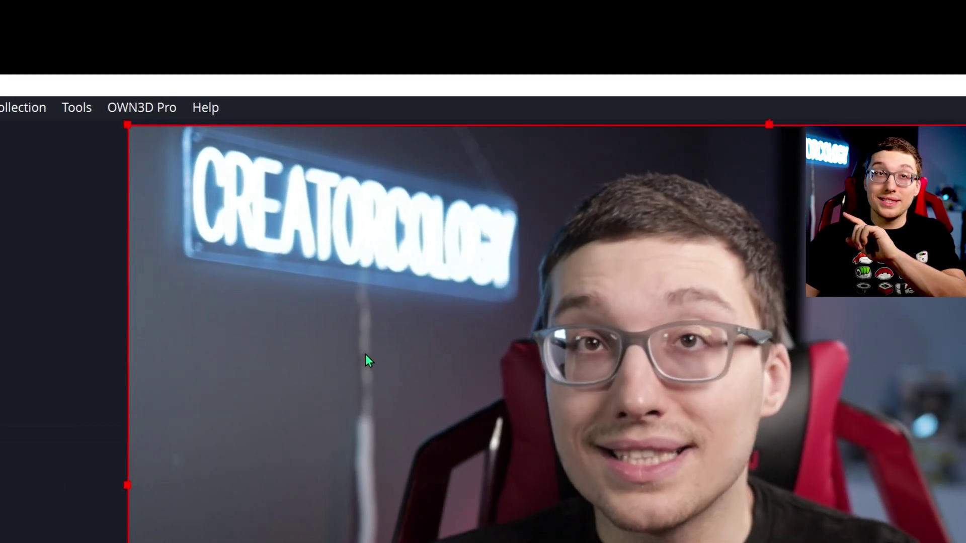
Step: Shrink Main Cam into the lower-right corner, then hide both Main Cam and Display Capture
left_click_drag(127, 124, 854, 467)
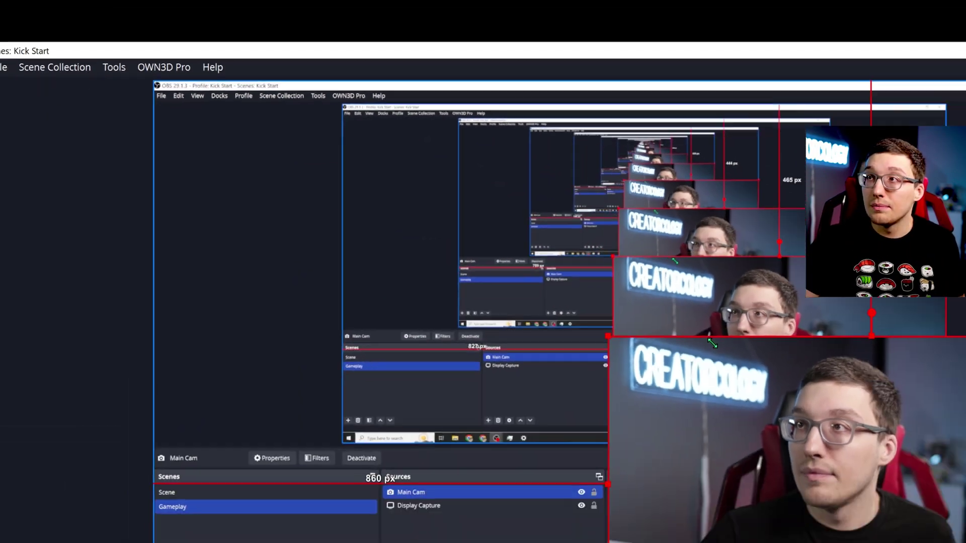
left_click_drag(712, 344, 962, 503)
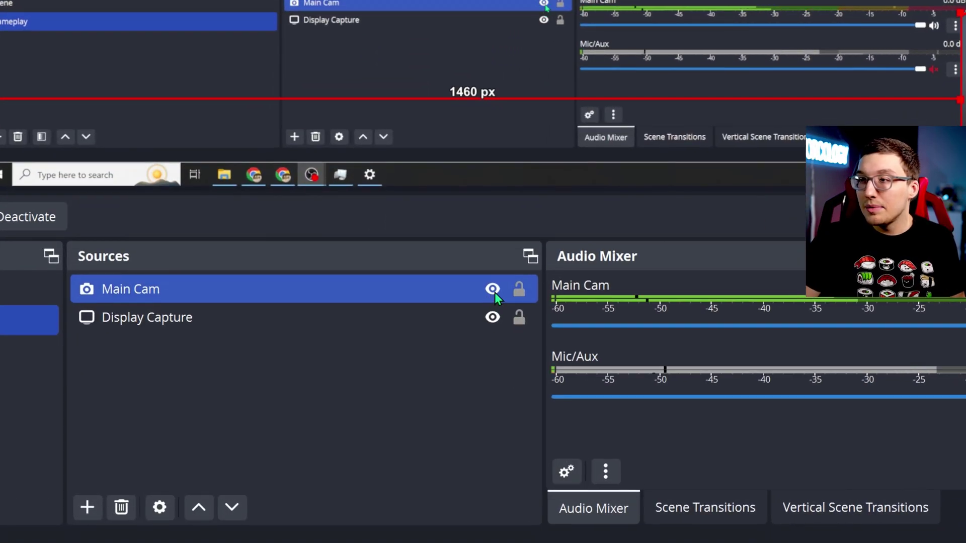
left_click(493, 290)
left_click(493, 318)
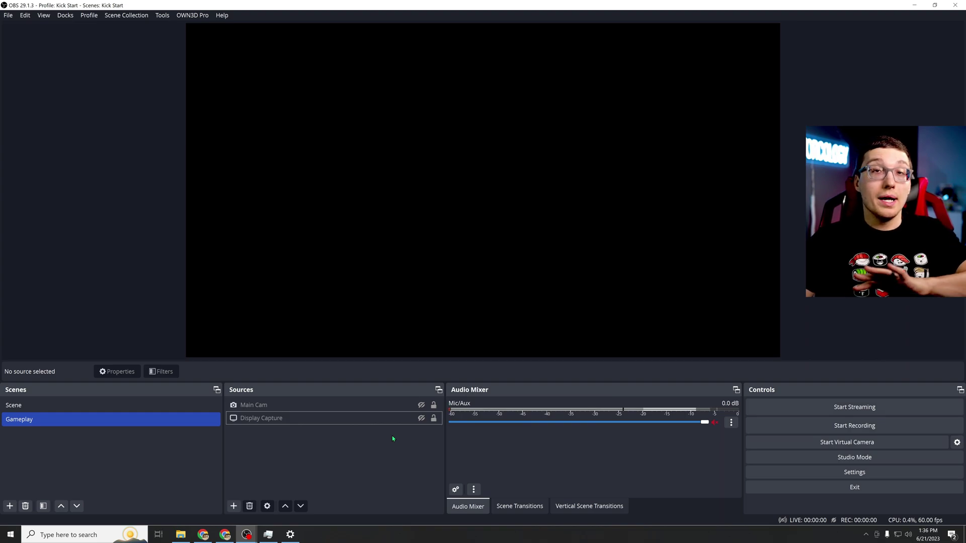
Step: Create a new scene named 'Talking Scene'
left_click(122, 420)
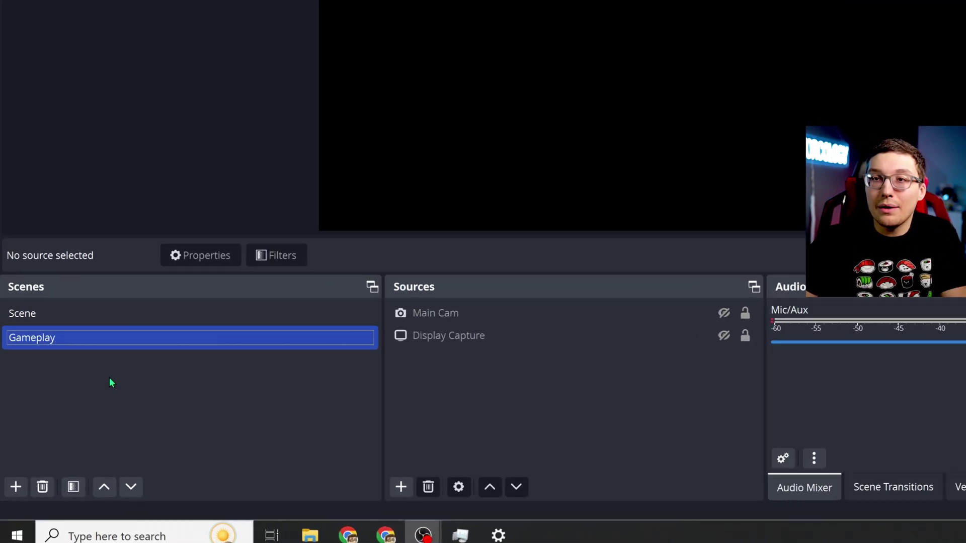
right_click(63, 444)
left_click(110, 312)
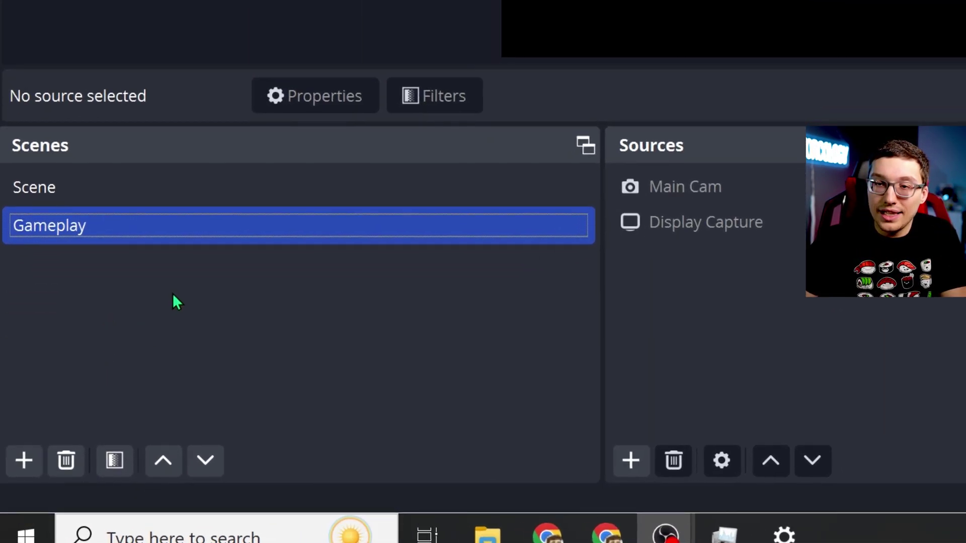
right_click(173, 294)
left_click(27, 316)
left_click(22, 461)
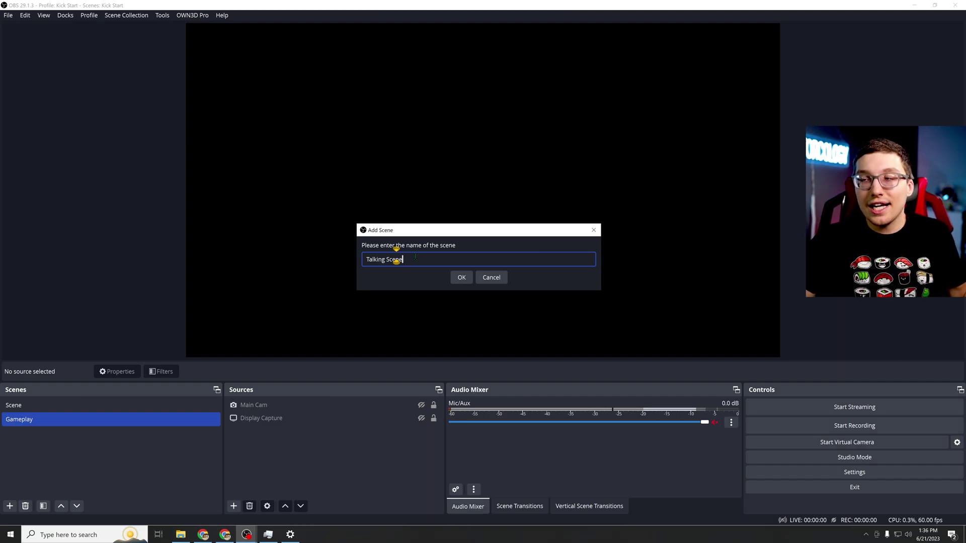
left_click(461, 279)
Step: Add the existing Main Cam camera source to Talking Scene
left_click(233, 506)
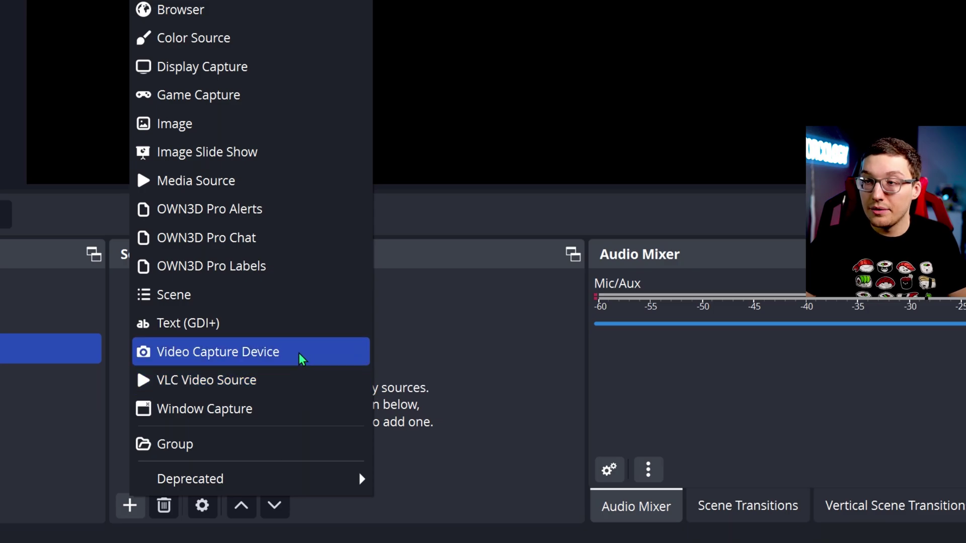
left_click(300, 355)
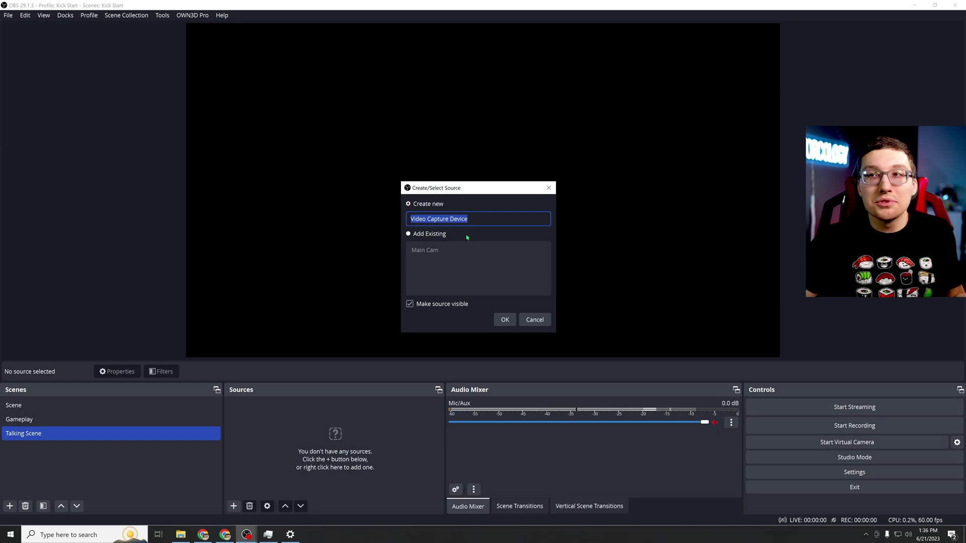
left_click(467, 236)
left_click(452, 250)
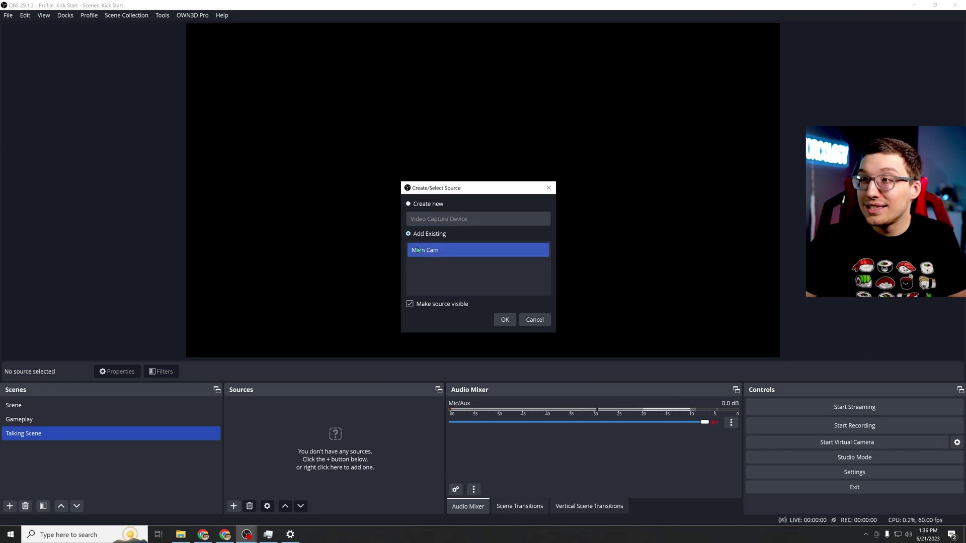
left_click(505, 320)
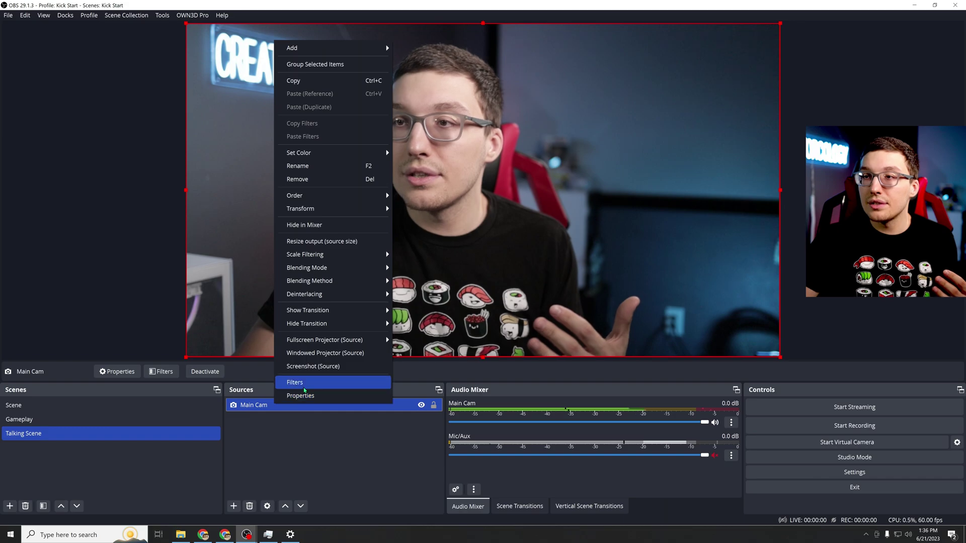
left_click(302, 380)
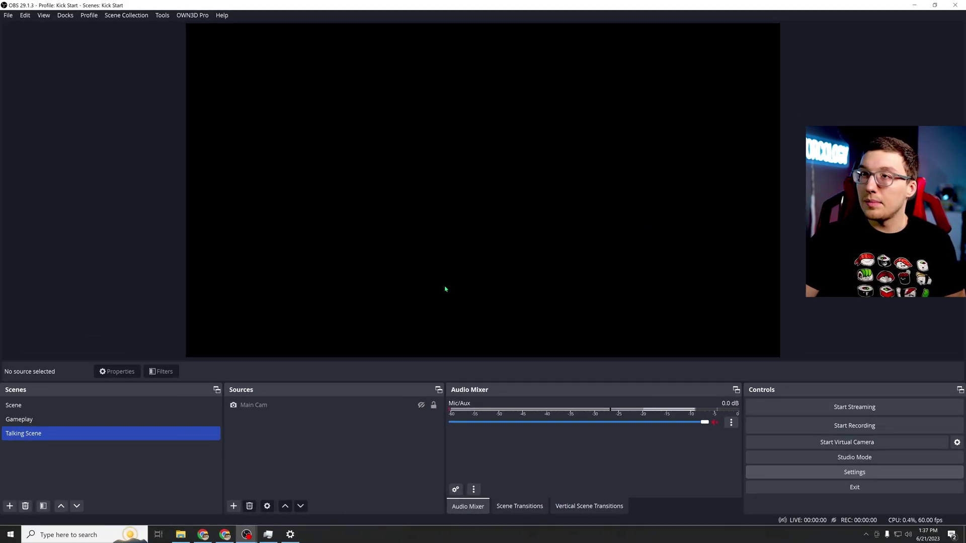
Step: In OBS Settings > Video, keep the base canvas resolution at 1920x1080
left_click(781, 433)
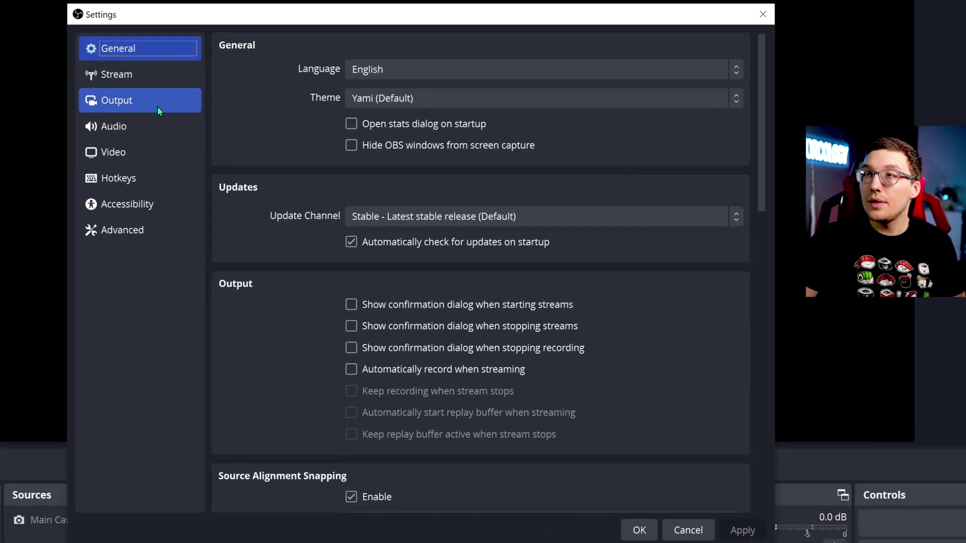
left_click(299, 180)
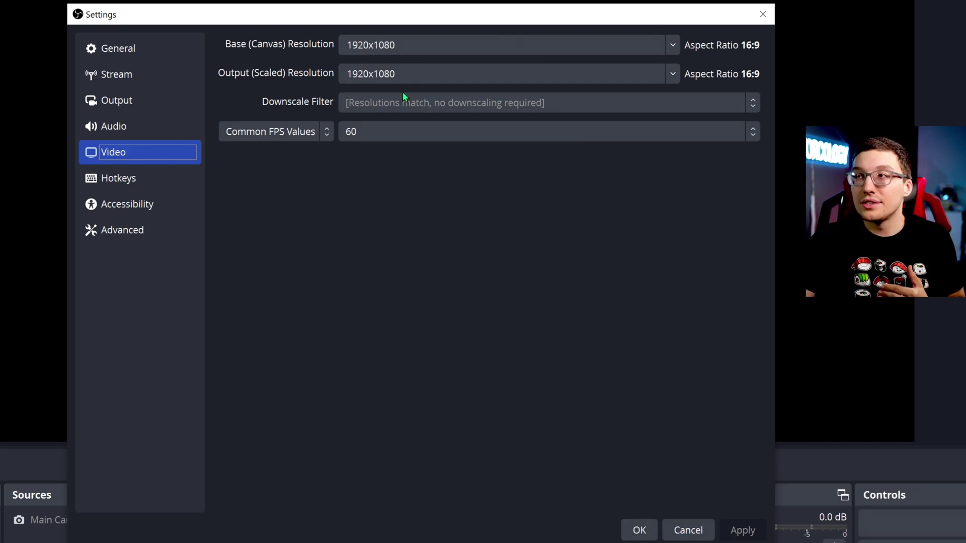
left_click(447, 40)
left_click(632, 50)
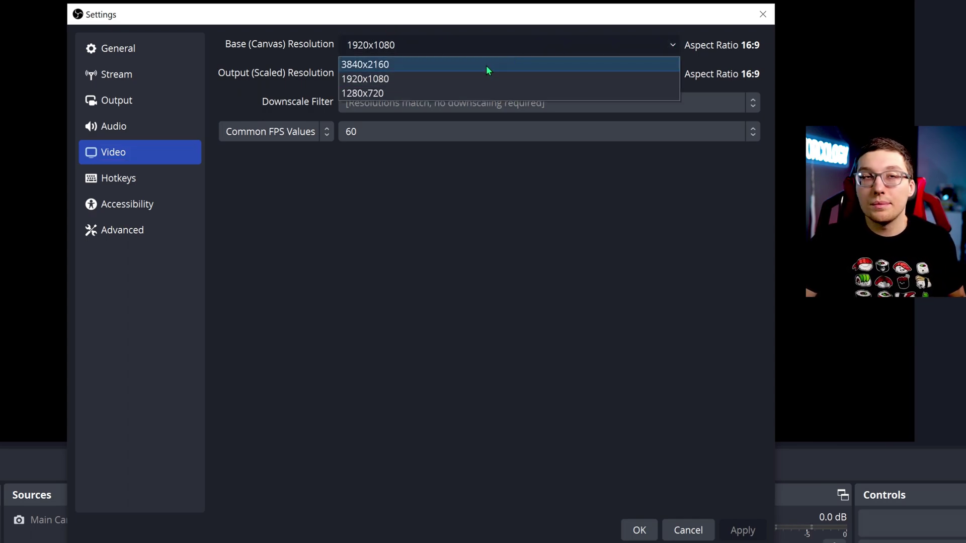
left_click(435, 101)
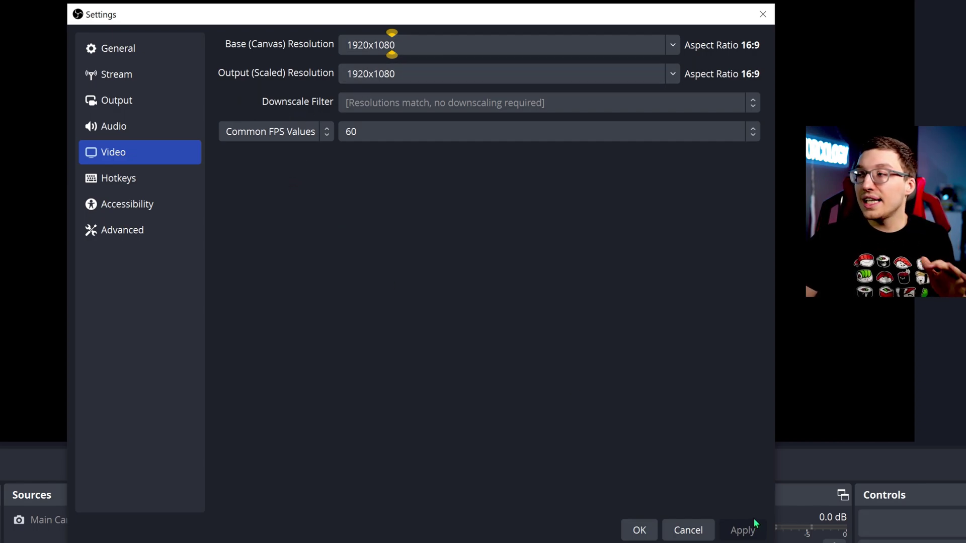
left_click(117, 101)
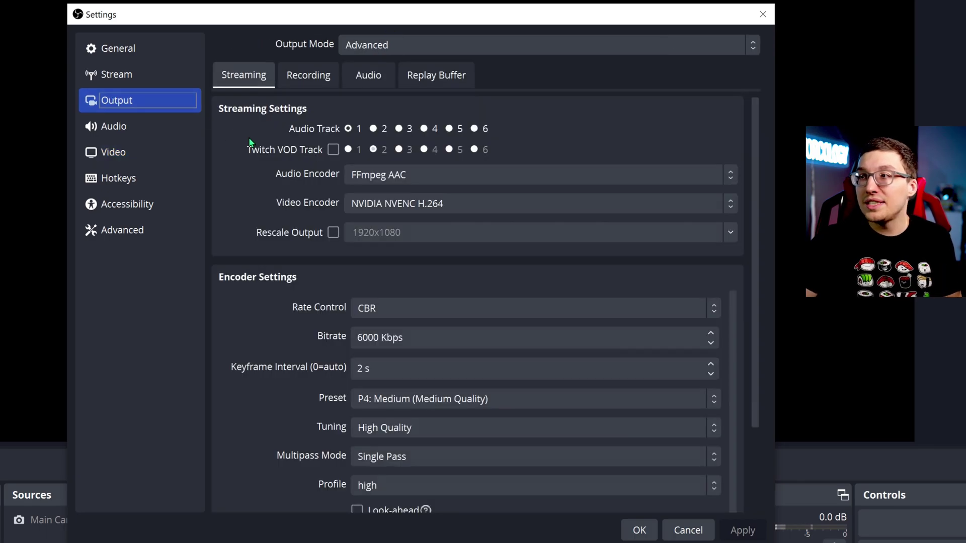
Step: Send Audio Track 1 to the stream and review the encoder list, keeping NVIDIA NVENC H.264
scroll(235, 161, "down", 2)
scroll(246, 174, "up", 2)
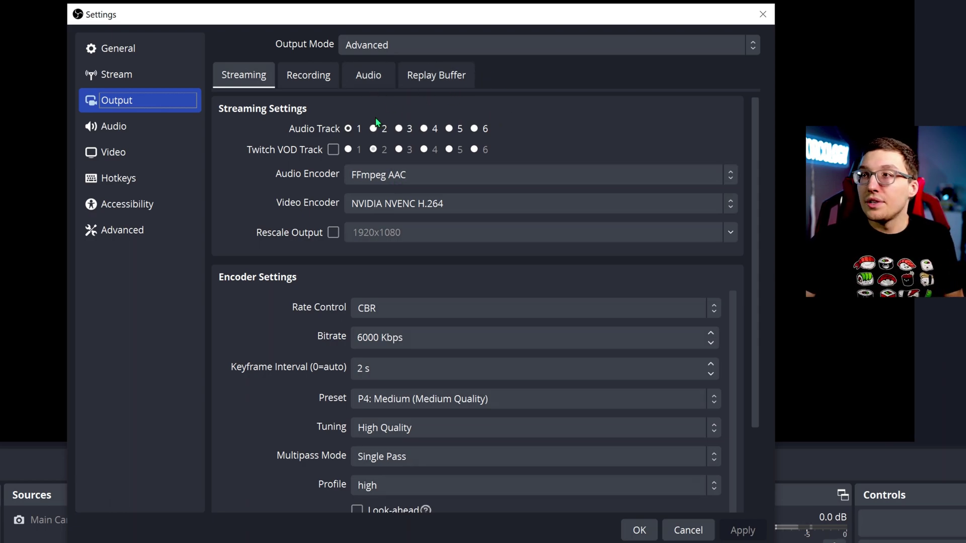
left_click(349, 128)
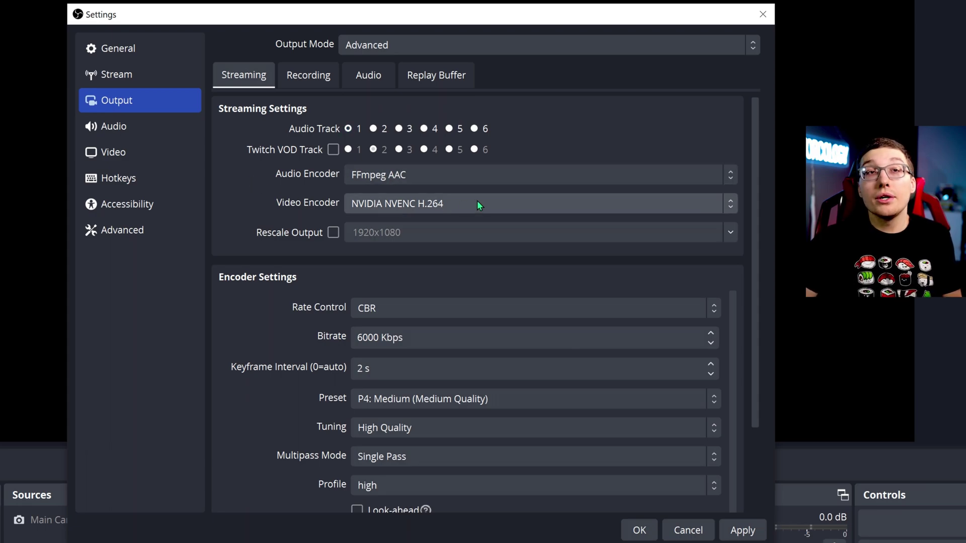
left_click(506, 204)
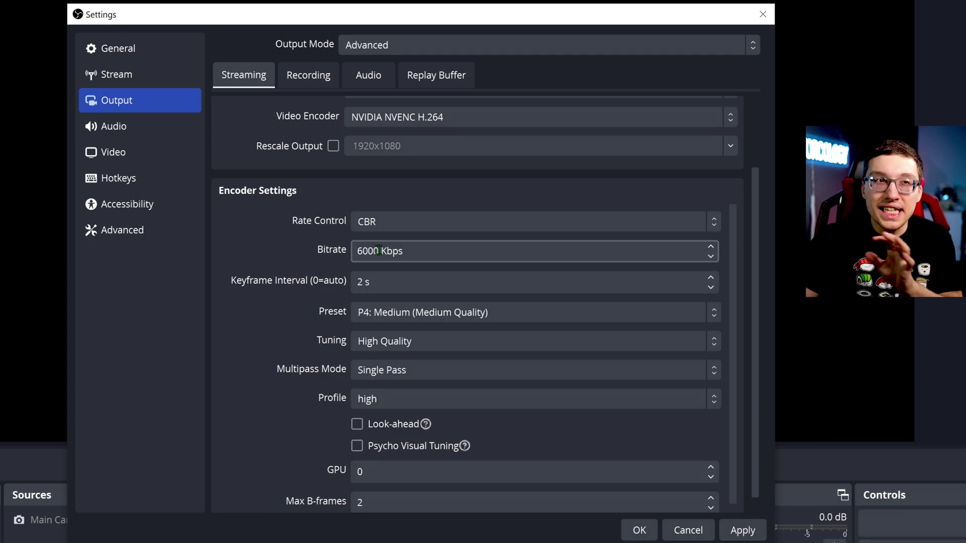
left_click(380, 251)
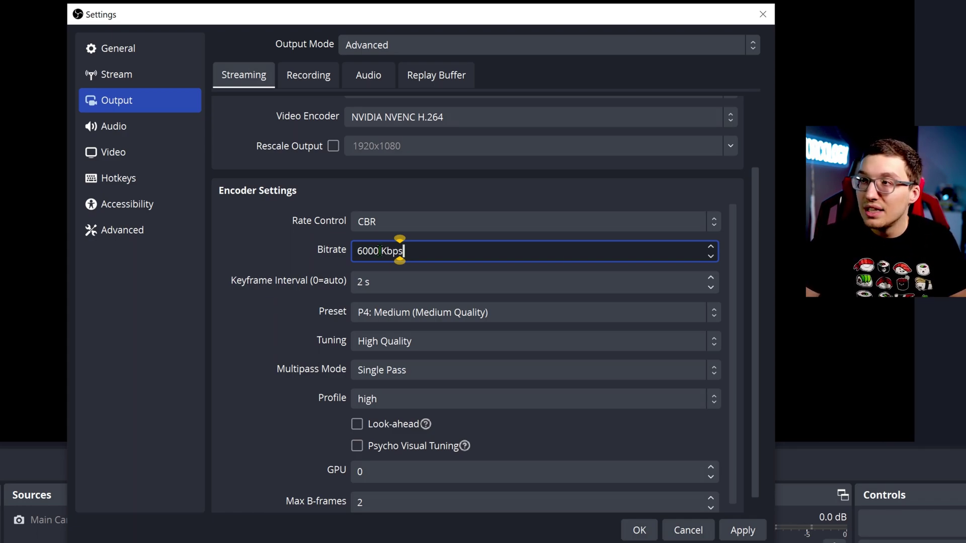
left_click(377, 251)
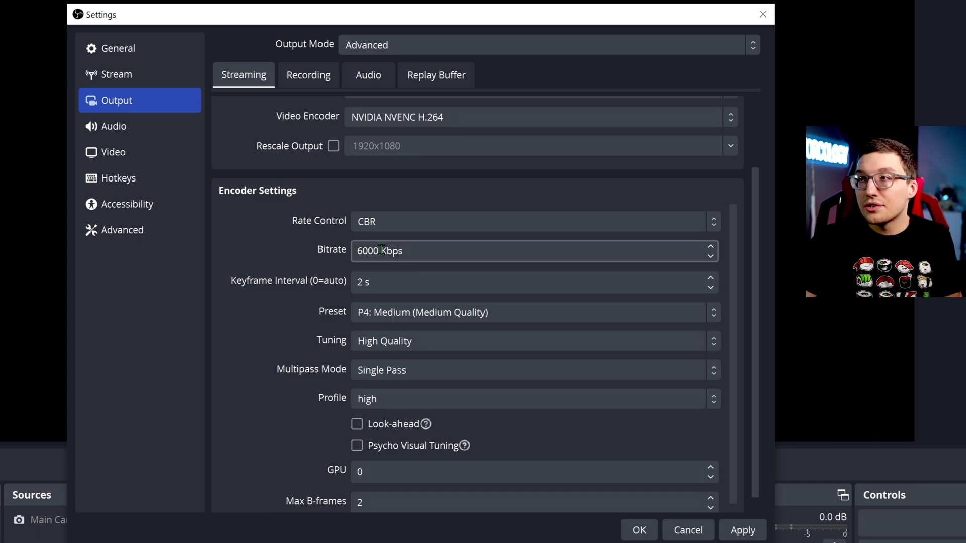
double_click(398, 251)
left_click(366, 252)
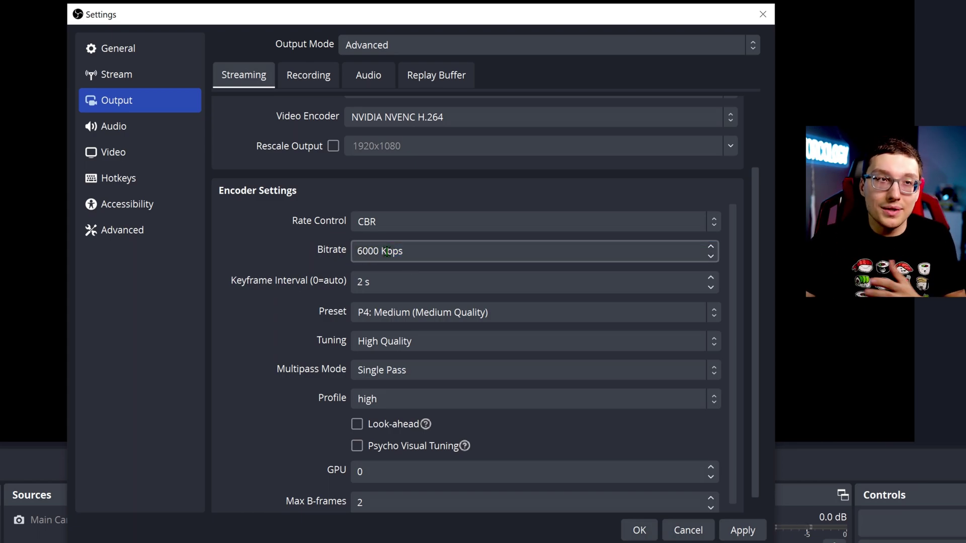
scroll(411, 268, "down", 1)
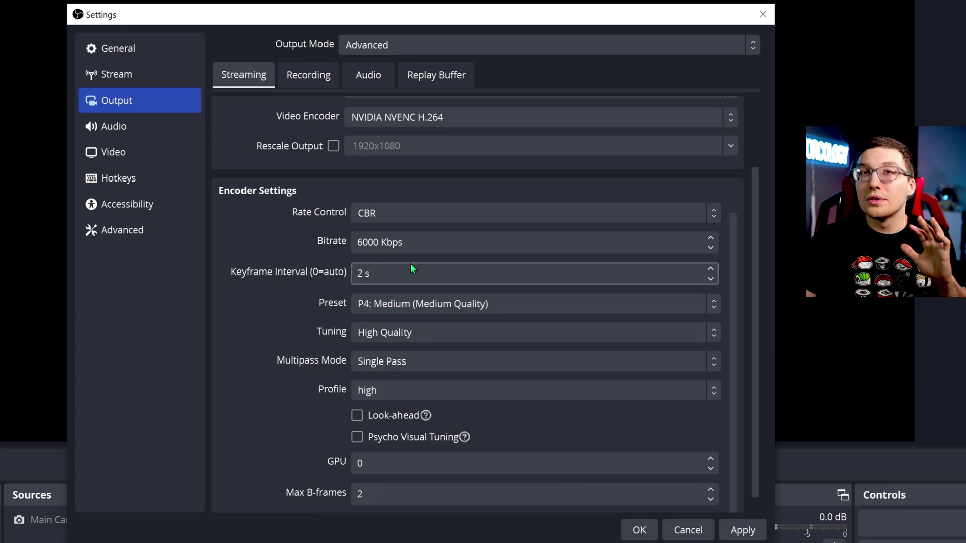
left_click(434, 305)
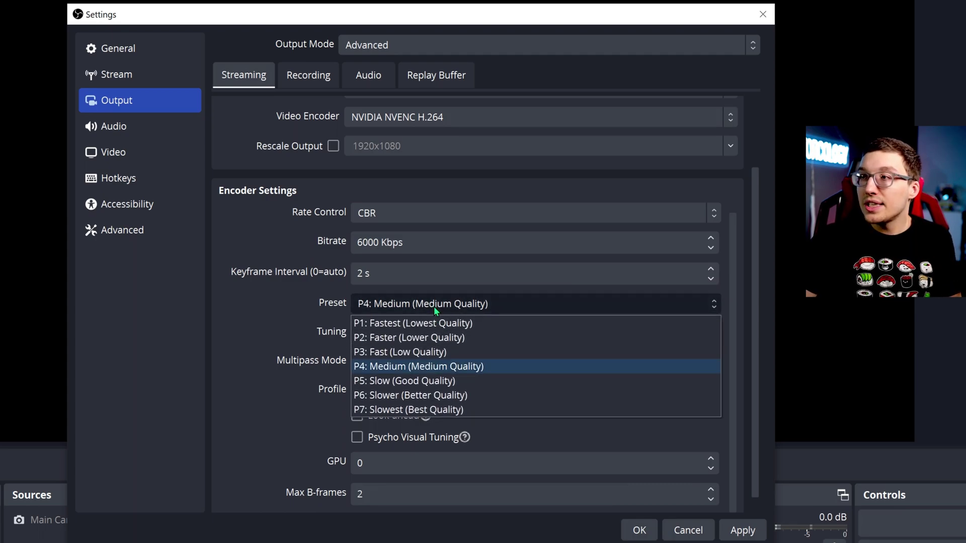
left_click(475, 368)
left_click(489, 362)
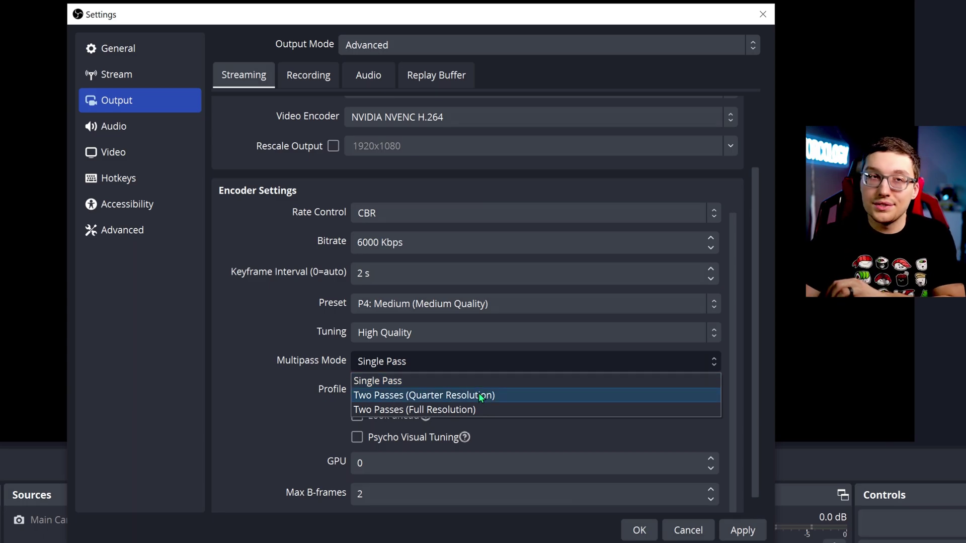
left_click(364, 380)
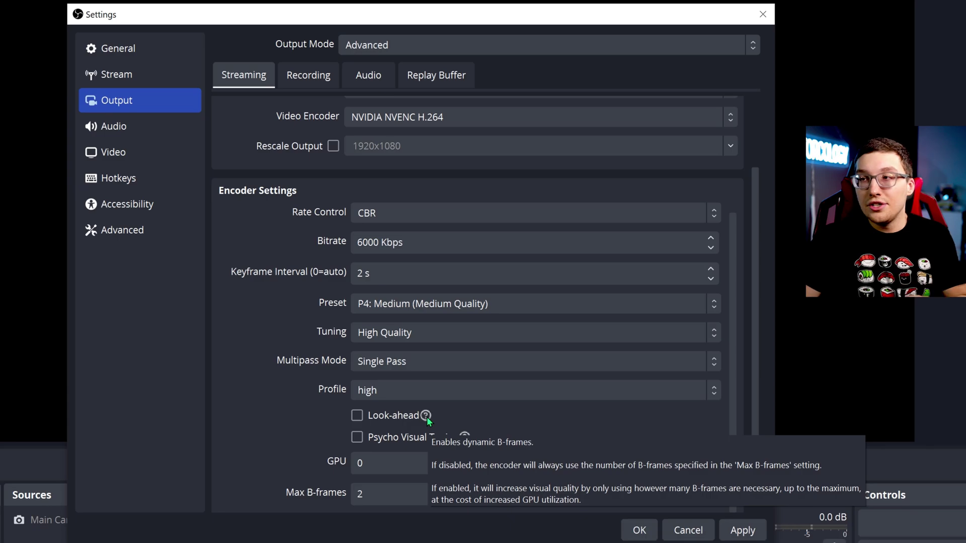
mouse_move(435, 446)
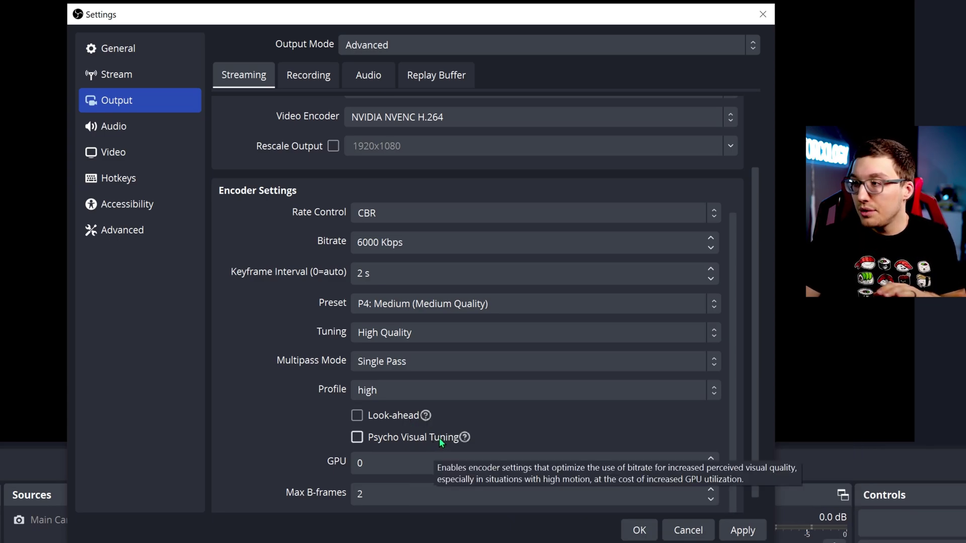
mouse_move(425, 416)
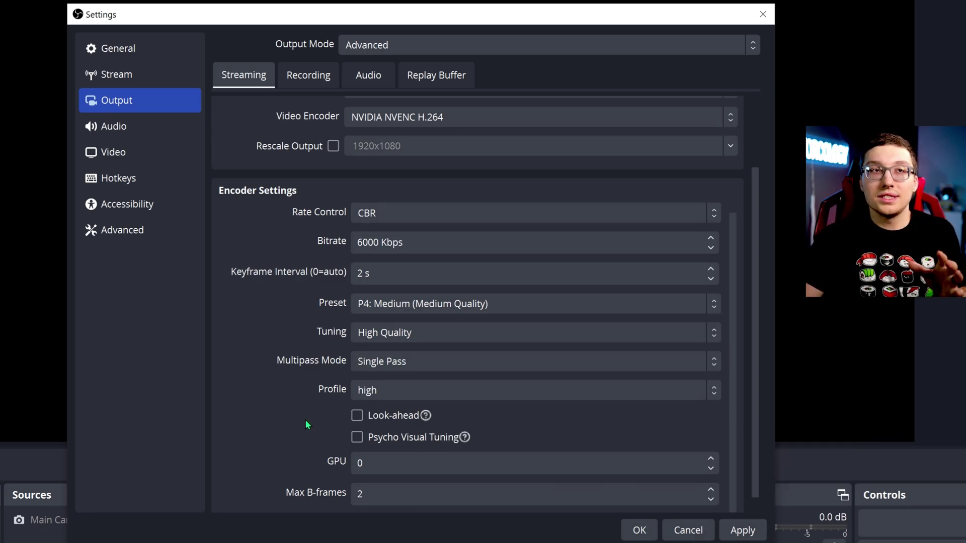
left_click(425, 460)
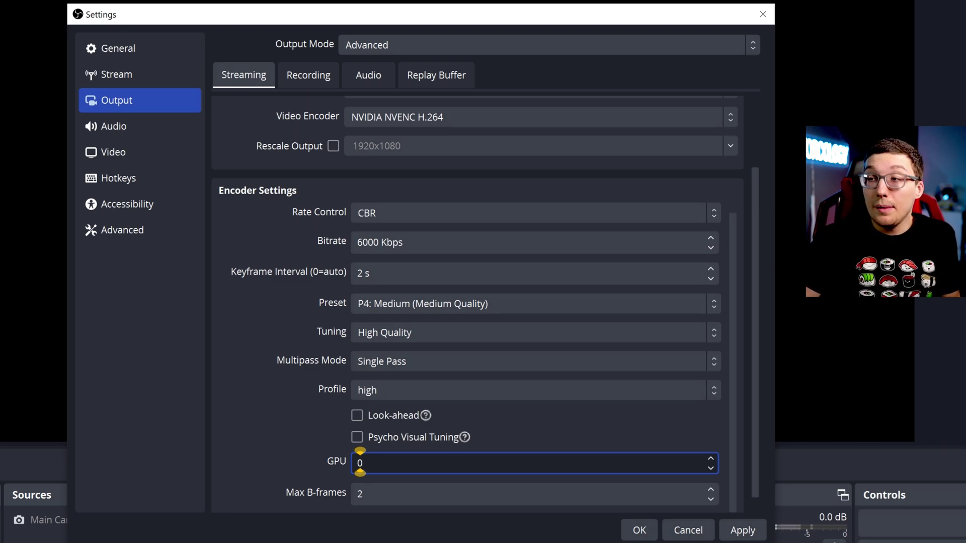
Step: Check in Task Manager's Performance view that GPU 0 is the NVIDIA RTX 3080 Ti
key("alt+Tab")
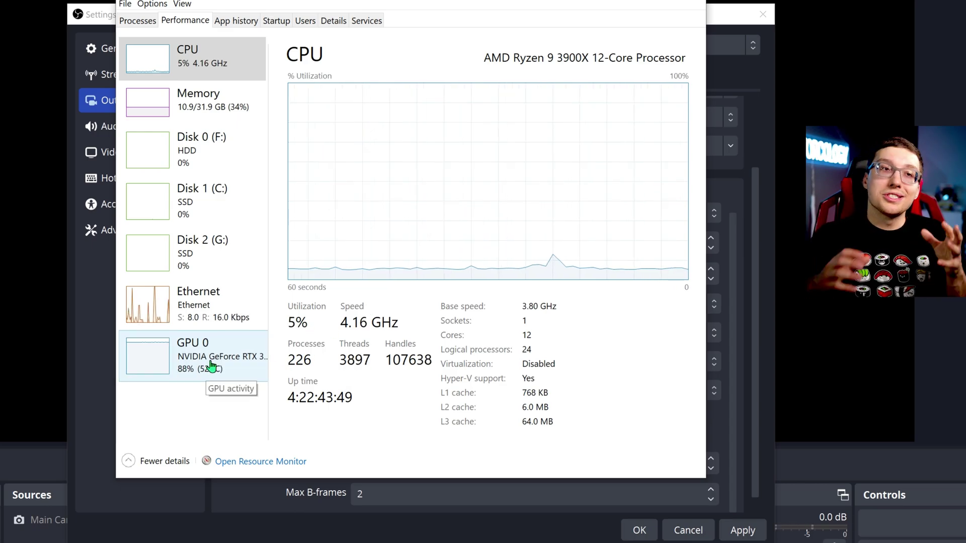
left_click(212, 366)
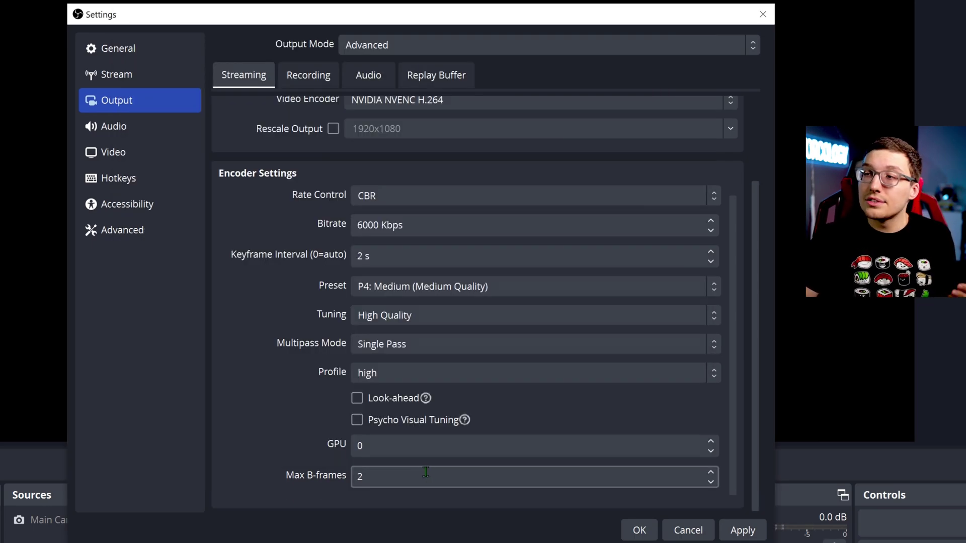
Step: Switch the streaming video encoder to x264 with its 2500 Kbps bitrate
scroll(424, 475, "up", 3)
left_click(419, 203)
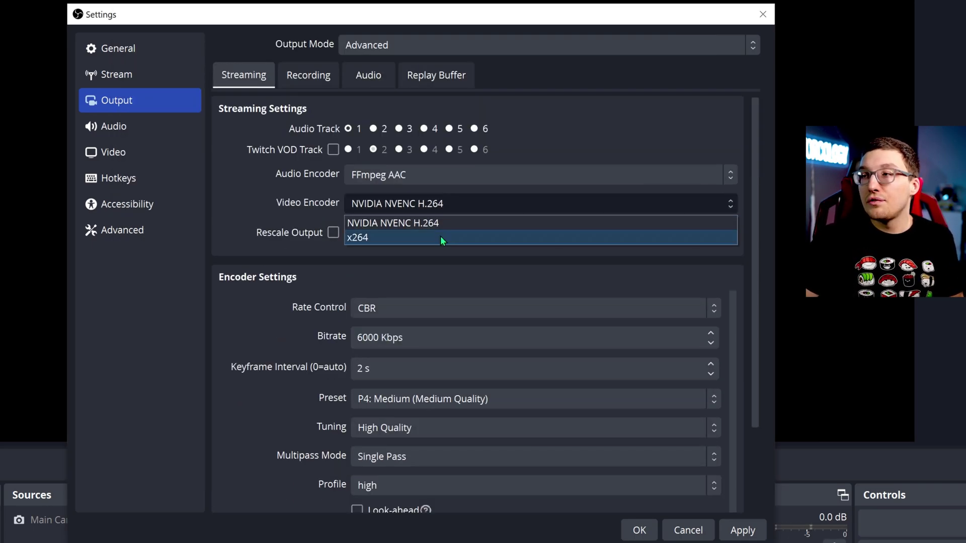
left_click(441, 237)
scroll(273, 296, "down", 1)
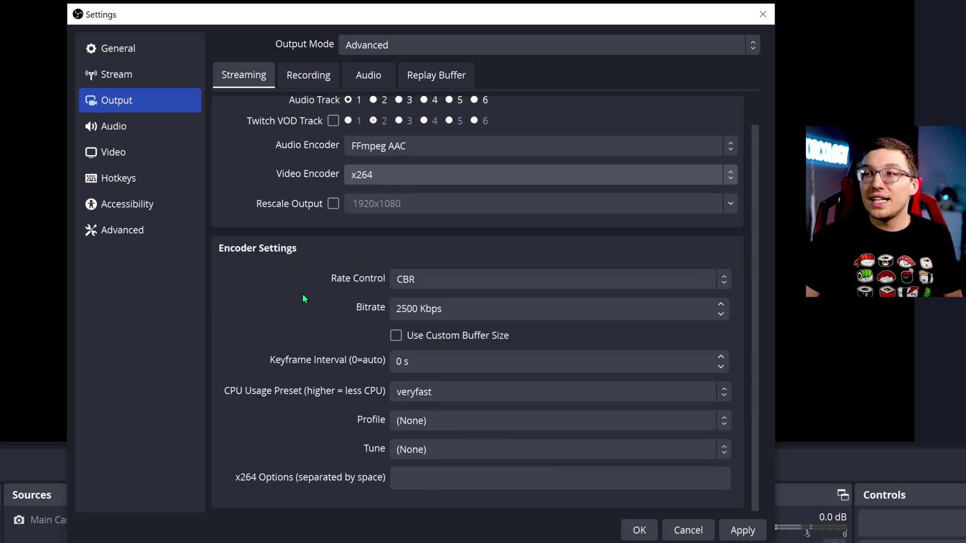
left_click(416, 311)
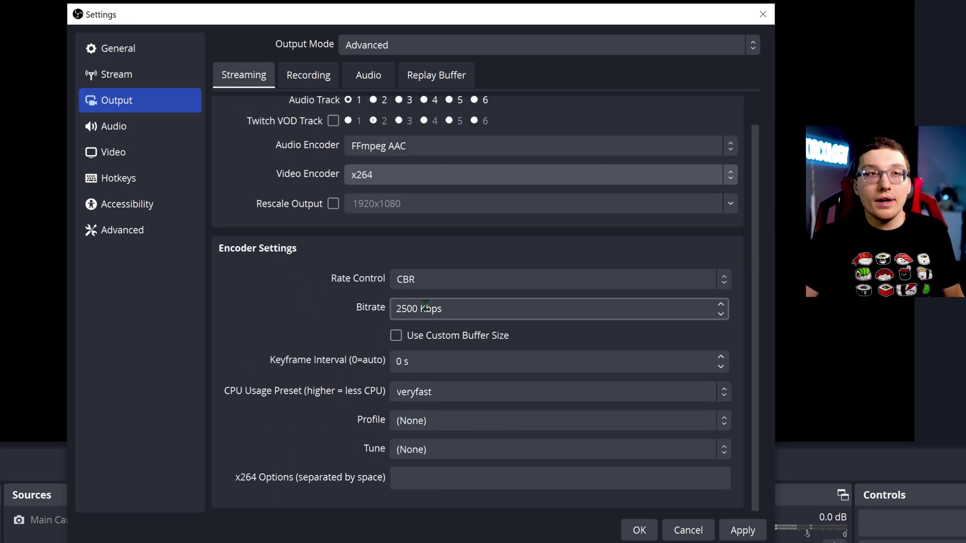
Step: Review the x264 preset, profile and tune options, keeping veryfast, no profile and (None)
left_click(478, 391)
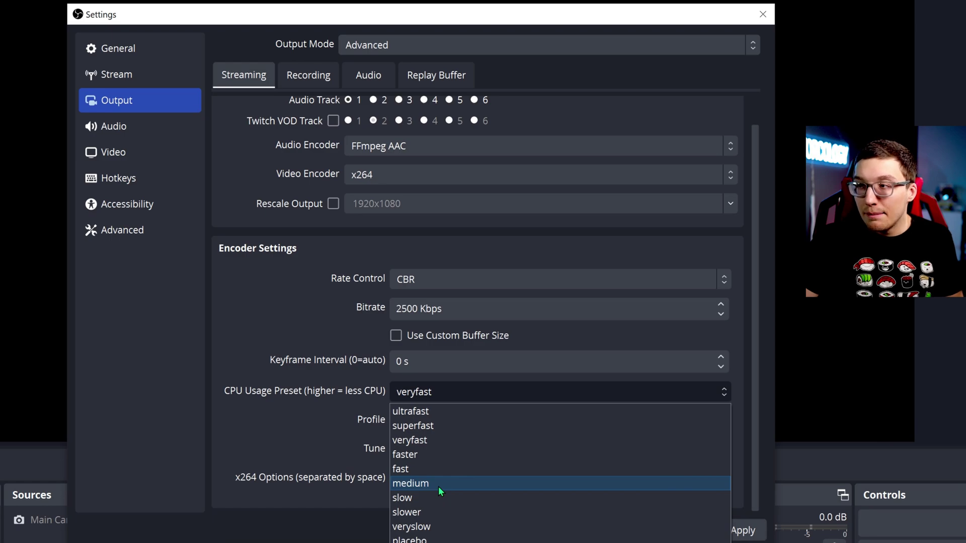
left_click(449, 425)
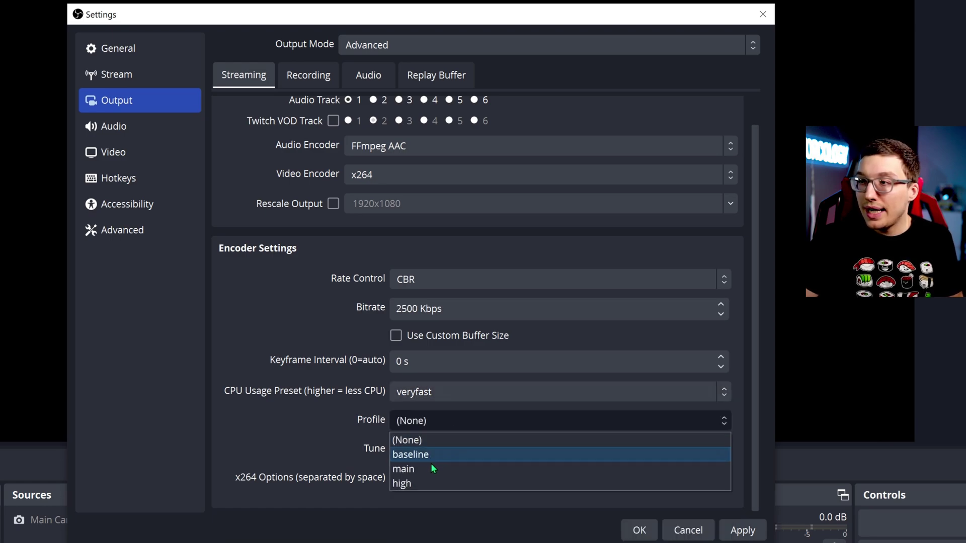
left_click(340, 440)
left_click(422, 418)
left_click(309, 433)
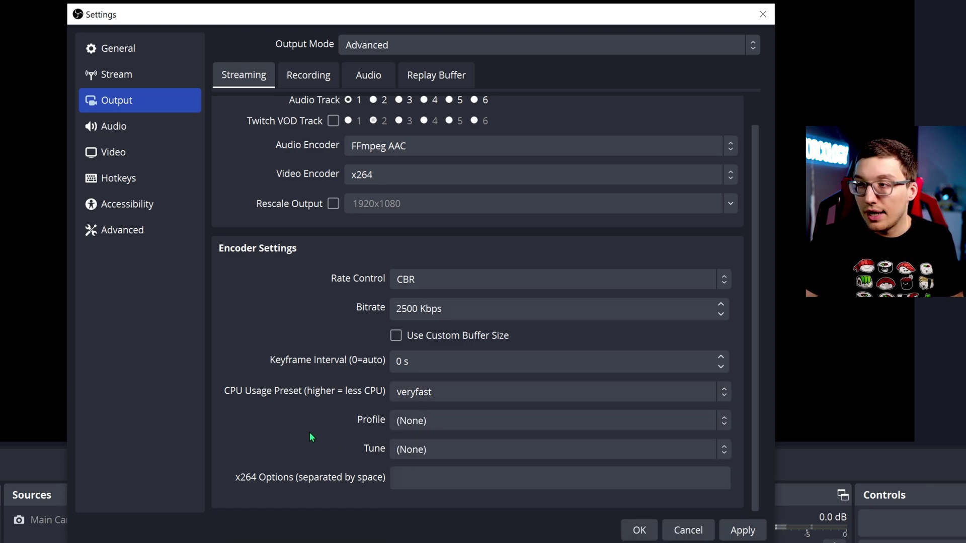
left_click(440, 457)
left_click(322, 428)
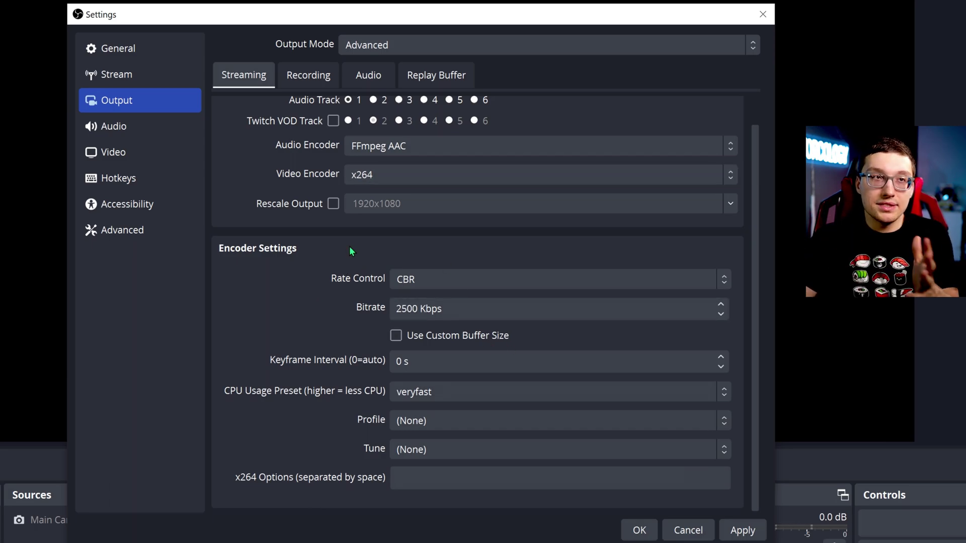
scroll(270, 228, "up", 1)
Step: Keep the recording format as Matroska Video (.mkv) and set the video encoder to NVIDIA NVENC HEVC
left_click(308, 79)
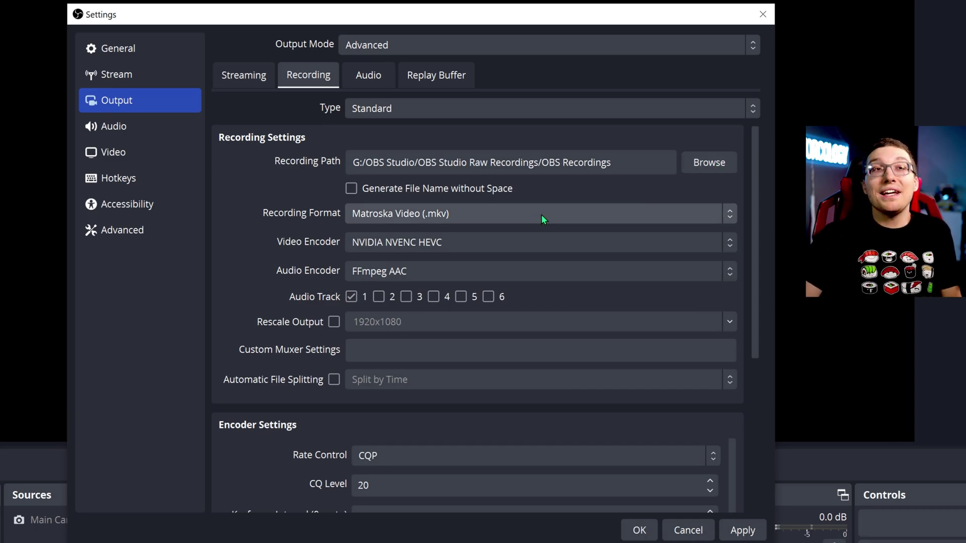
left_click(581, 213)
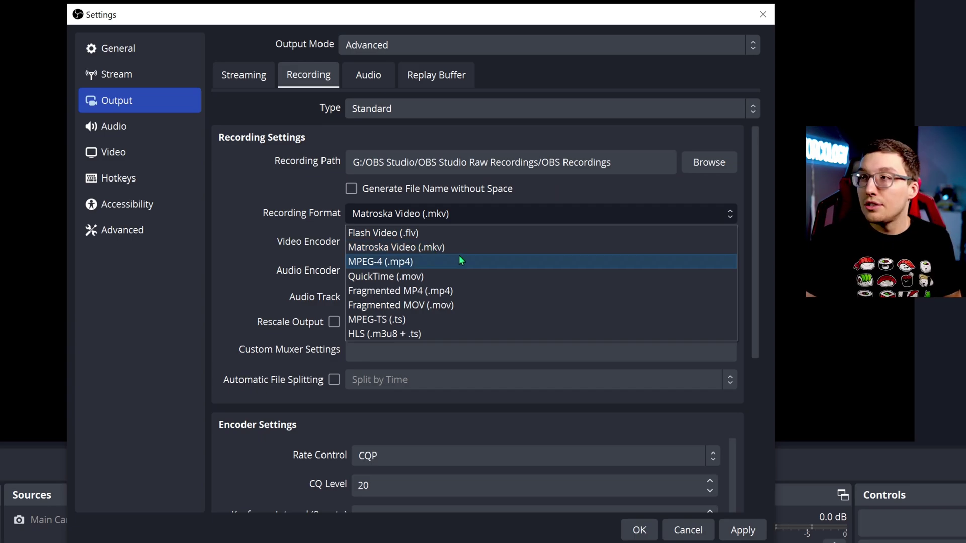
left_click(430, 247)
left_click(462, 244)
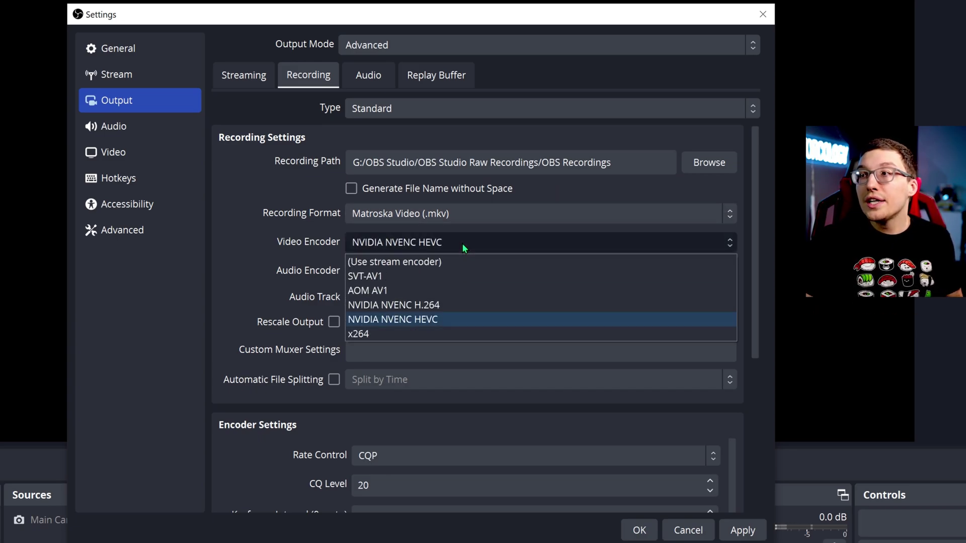
left_click(463, 320)
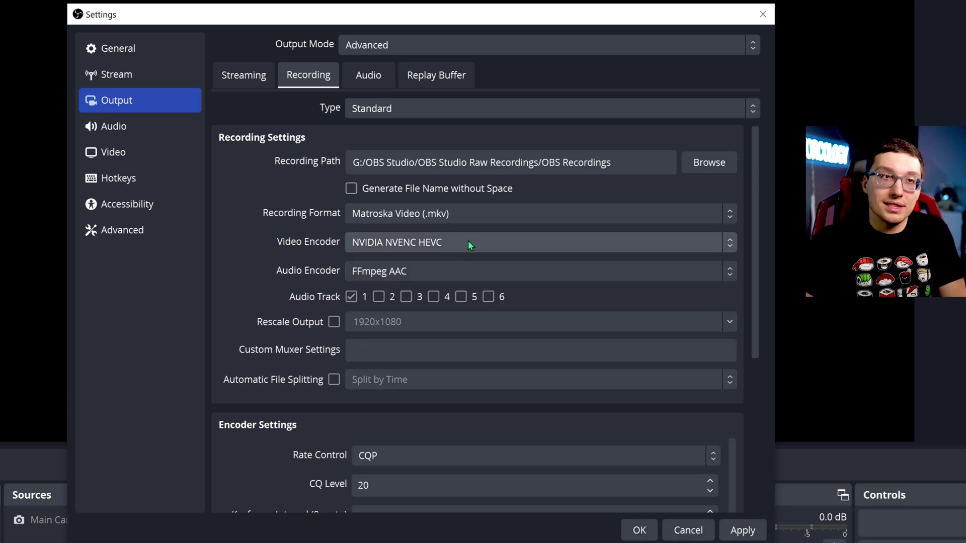
left_click(468, 241)
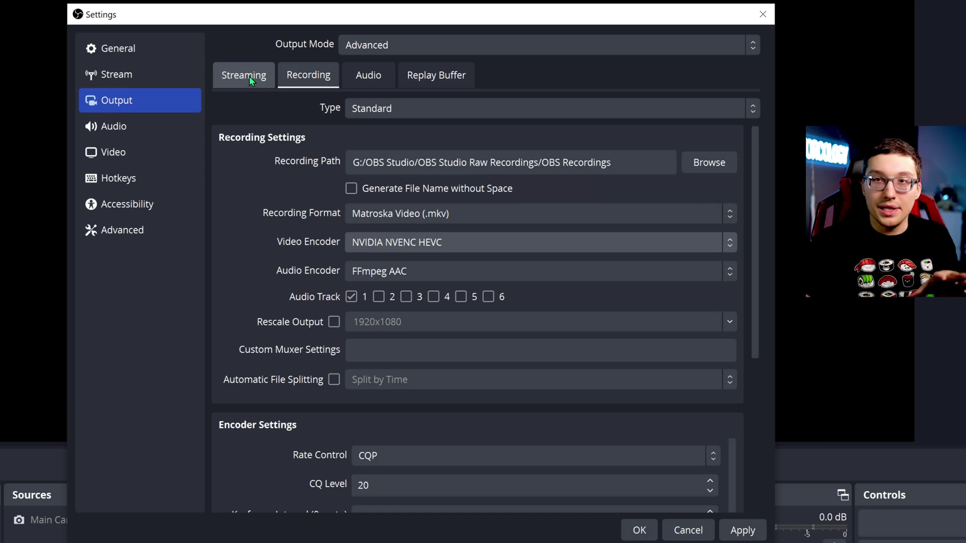
Step: Leave the recording encoder on CQP rate control, Single Pass multipass mode and main profile
scroll(249, 248, "down", 1)
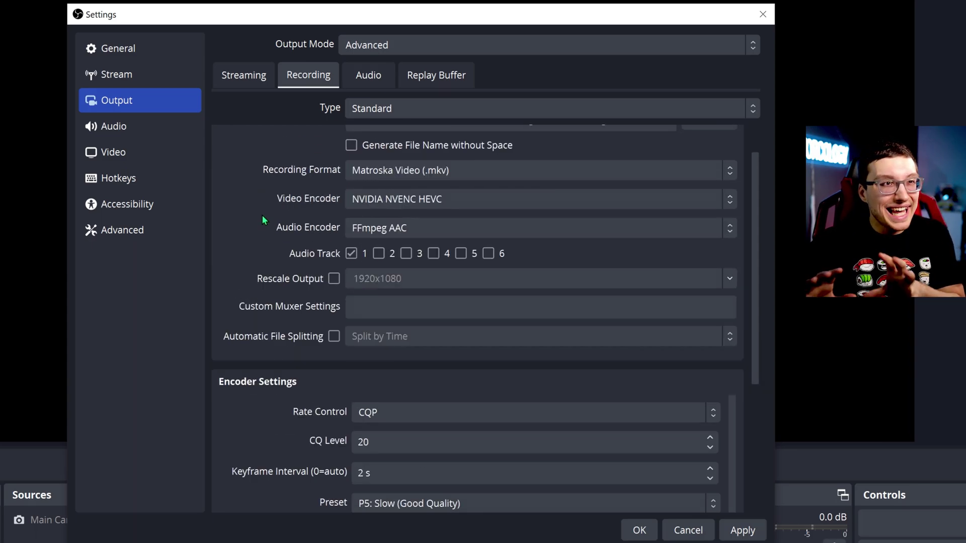
scroll(262, 216, "down", 5)
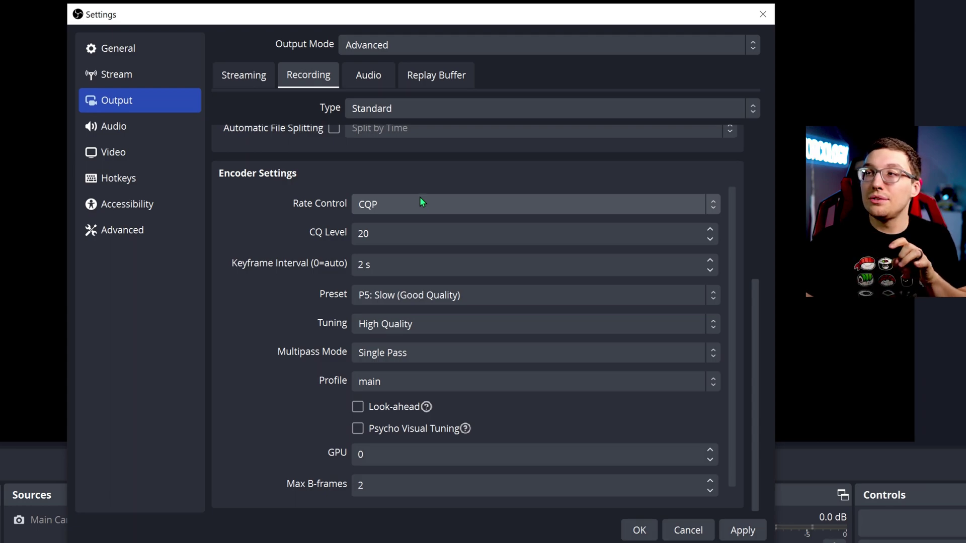
left_click(420, 200)
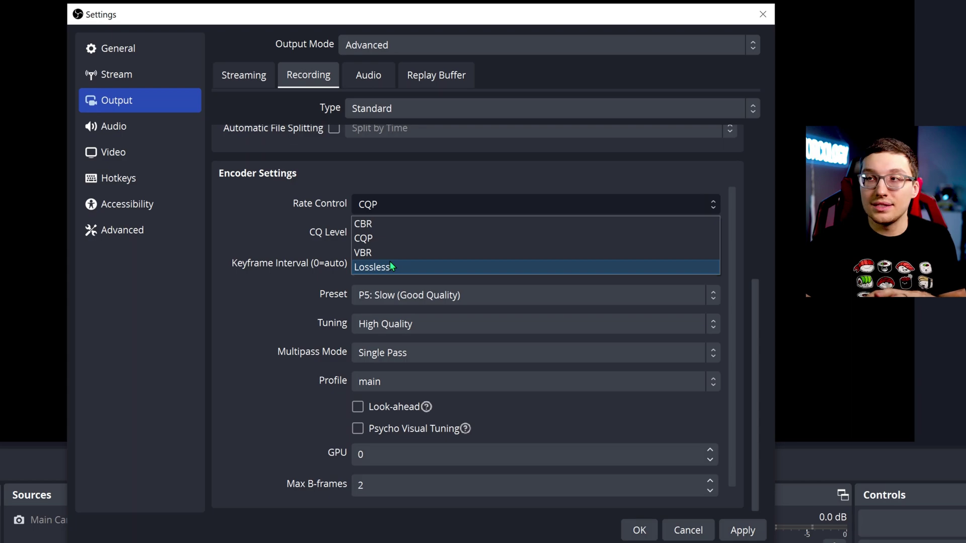
left_click(398, 237)
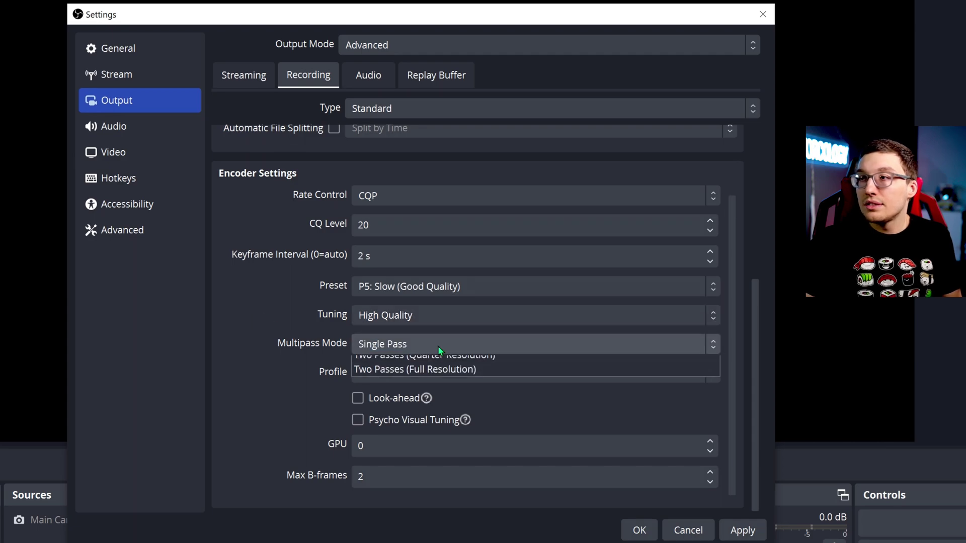
left_click(426, 345)
left_click(416, 375)
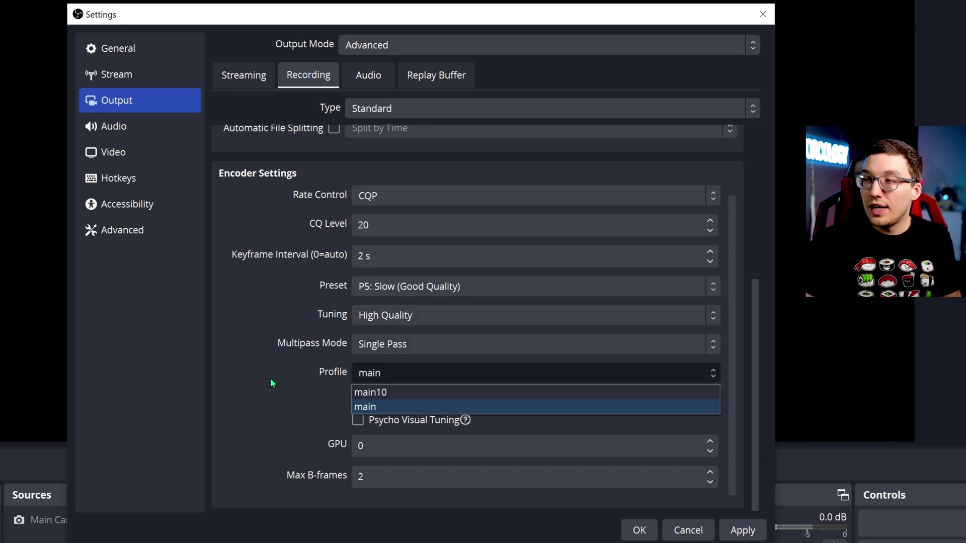
left_click(271, 380)
left_click(412, 374)
left_click(307, 352)
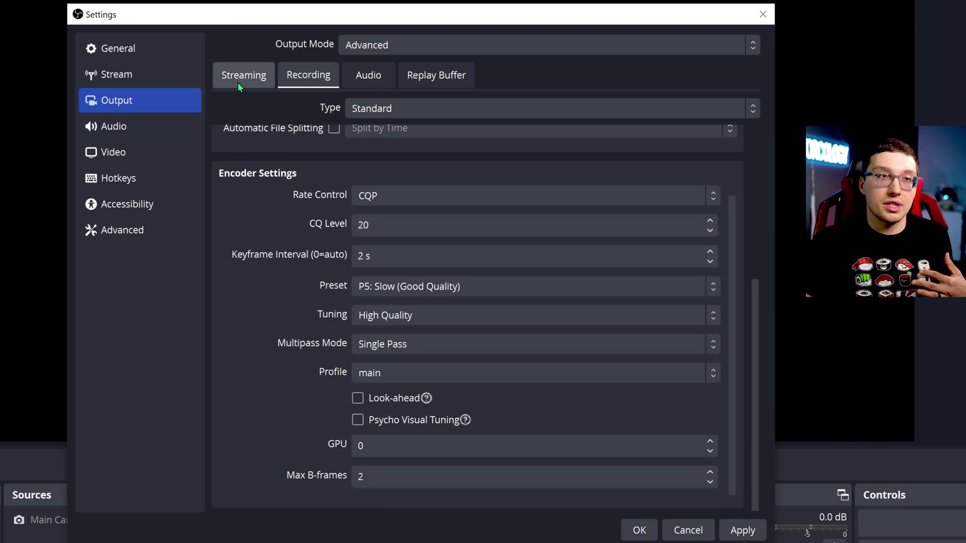
Step: Show the Output Audio tab with Tracks 1 through 4 at 256 bitrate
scroll(299, 261, "up", 1)
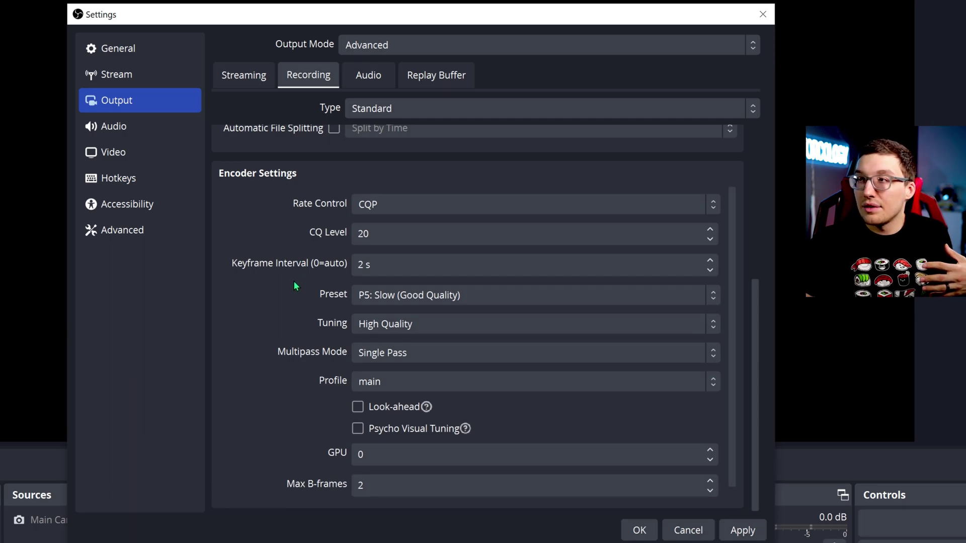
scroll(224, 265, "up", 5)
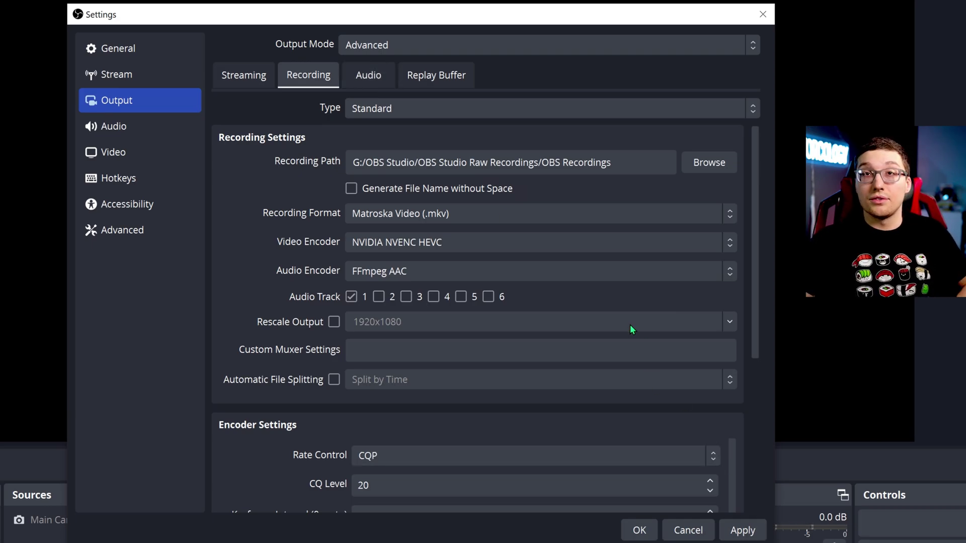
left_click(369, 75)
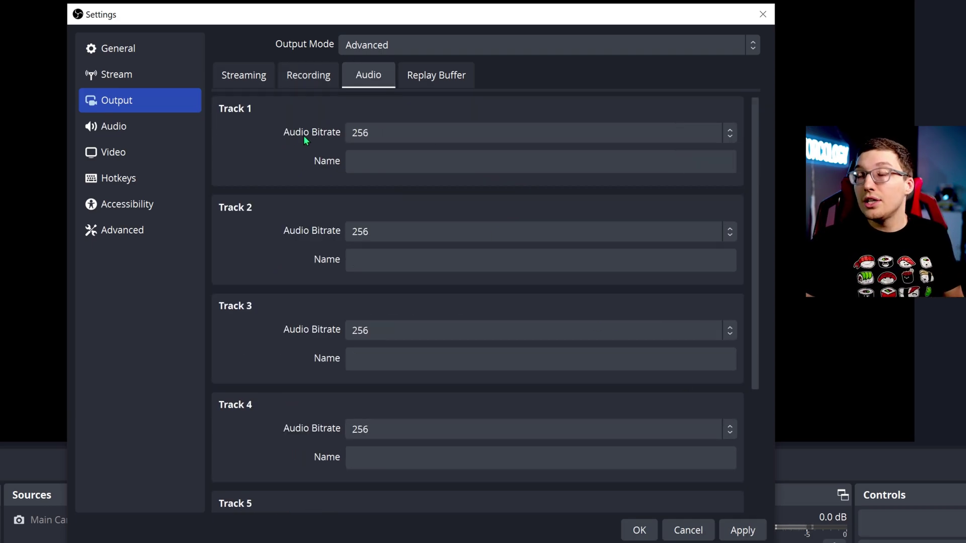
Step: Check Track 1's bitrate options, leave it at 256, and switch to Replay Buffer settings
left_click(401, 134)
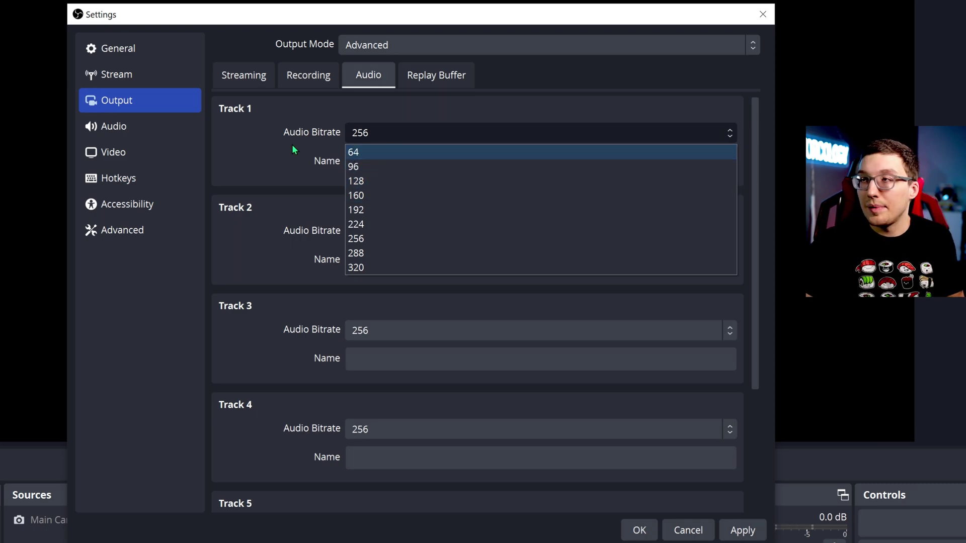
left_click(415, 84)
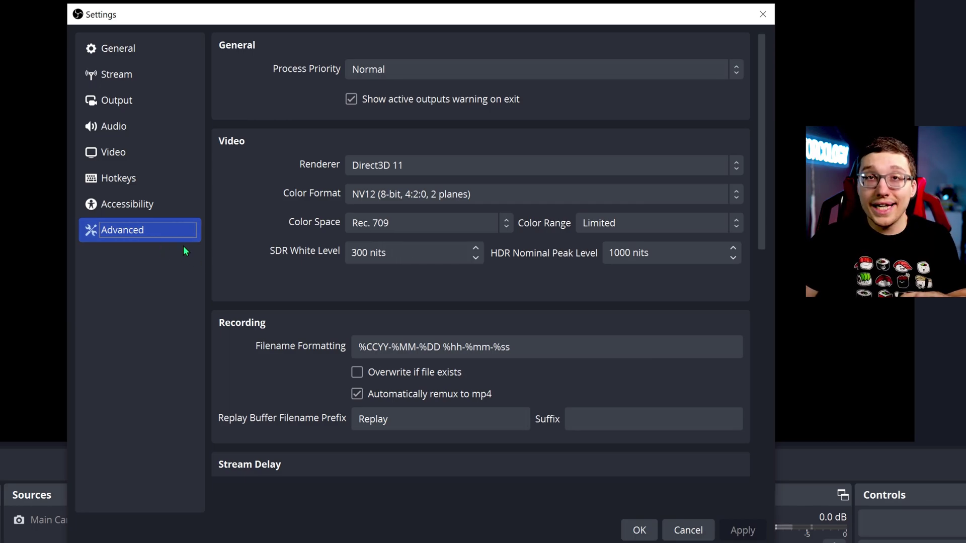
Step: Scroll the Advanced settings down to the Stream Delay section
scroll(258, 282, "down", 3)
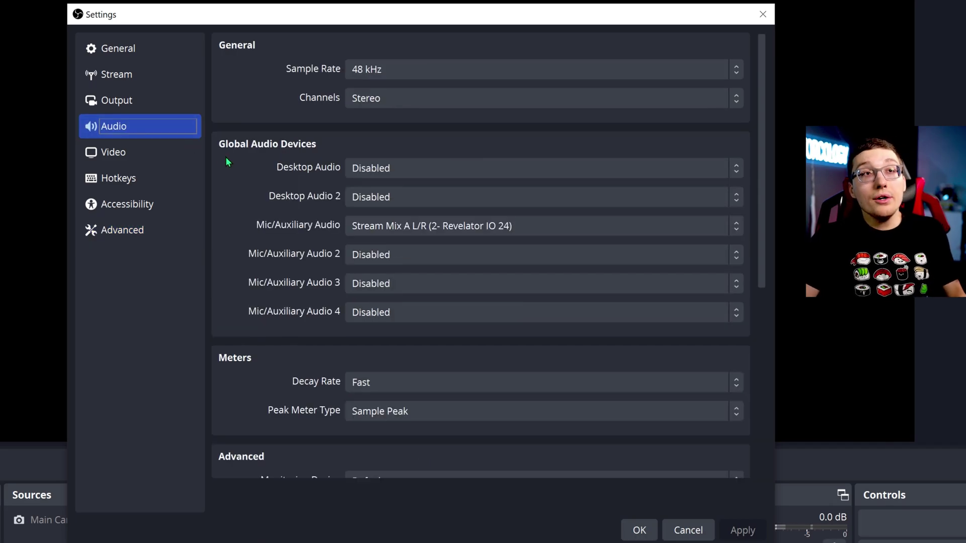
Step: Keep Desktop Audio disabled and Stream Mix A L/R (Revelator IO 24) as the mic input
left_click(394, 168)
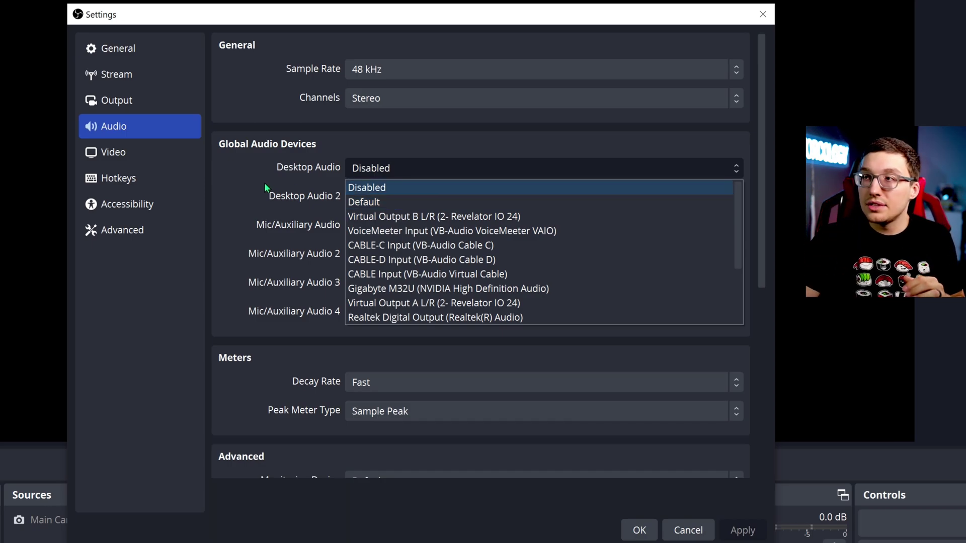
left_click(388, 170)
left_click(388, 170)
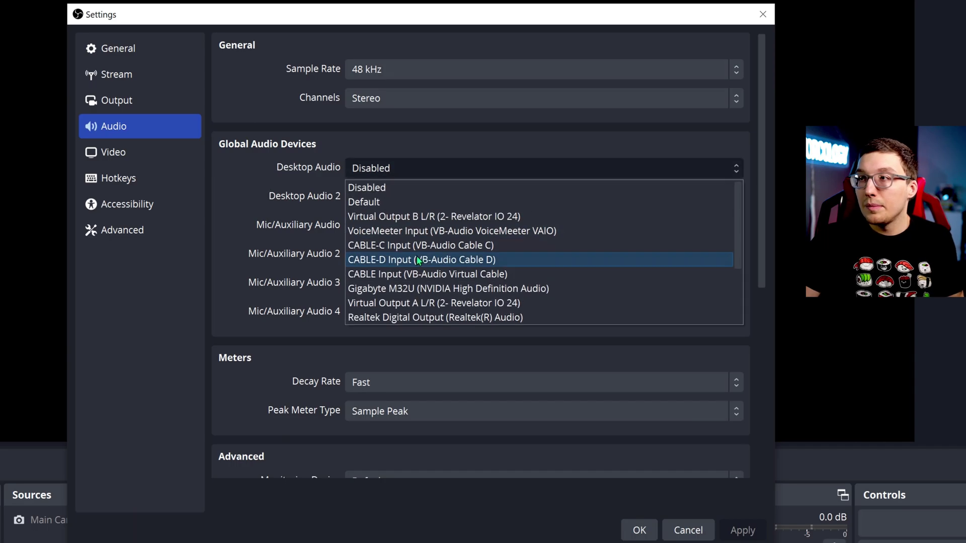
left_click(299, 166)
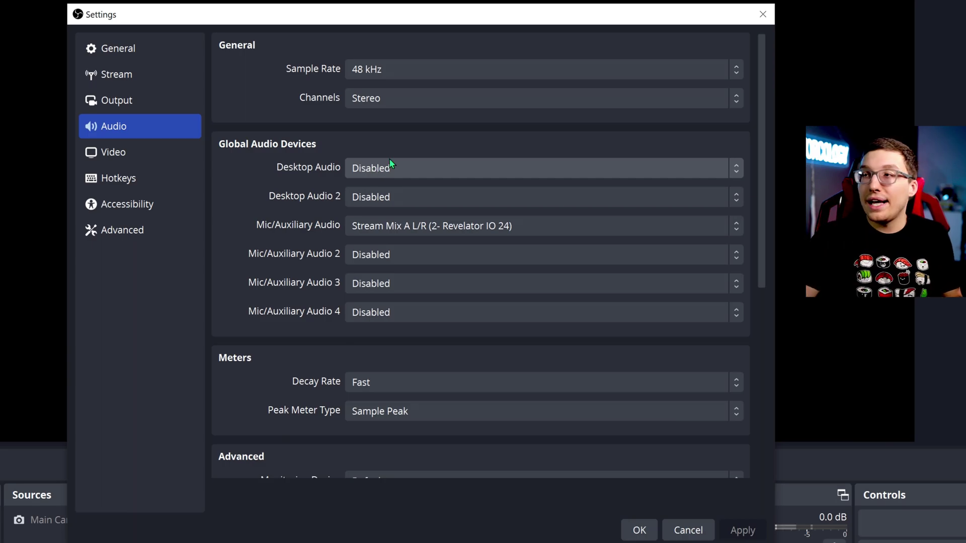
left_click(368, 226)
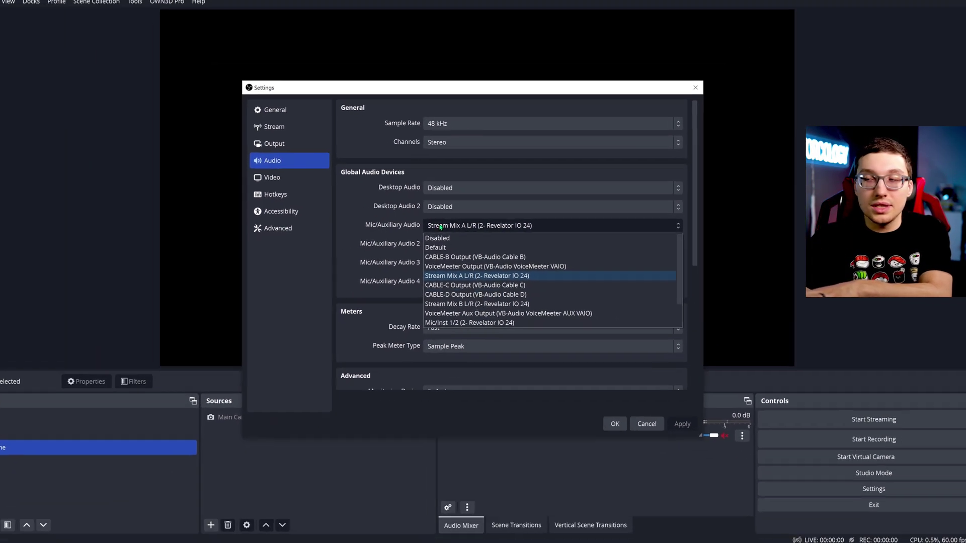
left_click(427, 303)
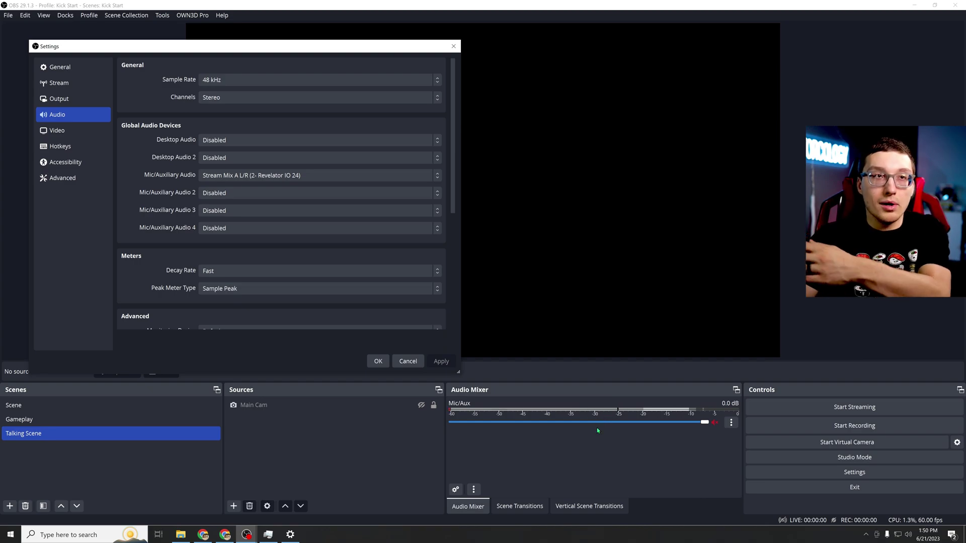
Step: Move the Settings window aside and bring up the Windows Sound settings
left_click_drag(299, 50, 323, 45)
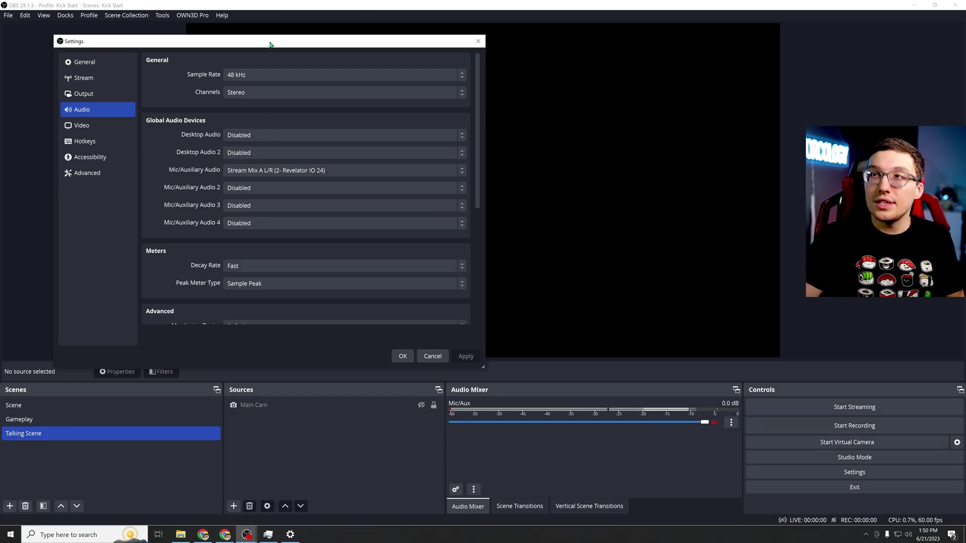
left_click_drag(269, 43, 455, 46)
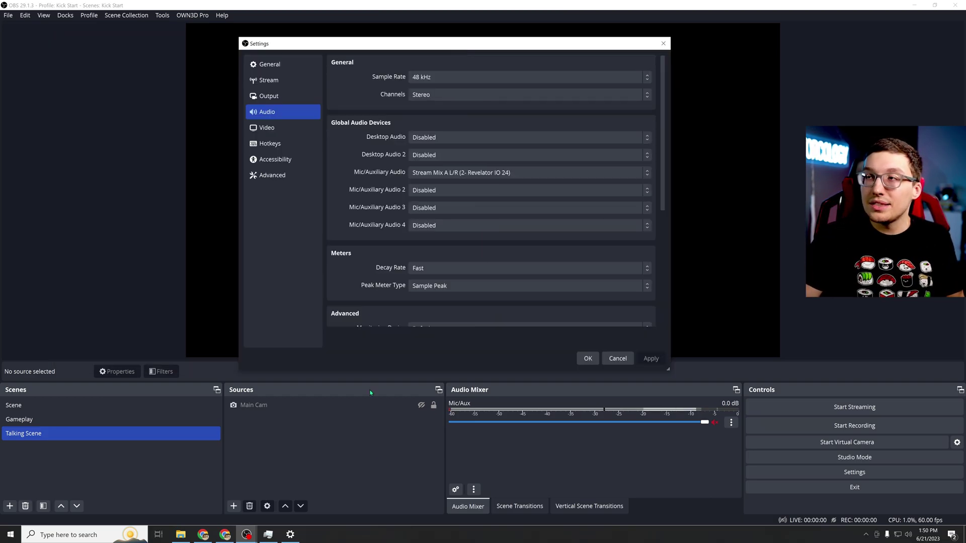
left_click(291, 534)
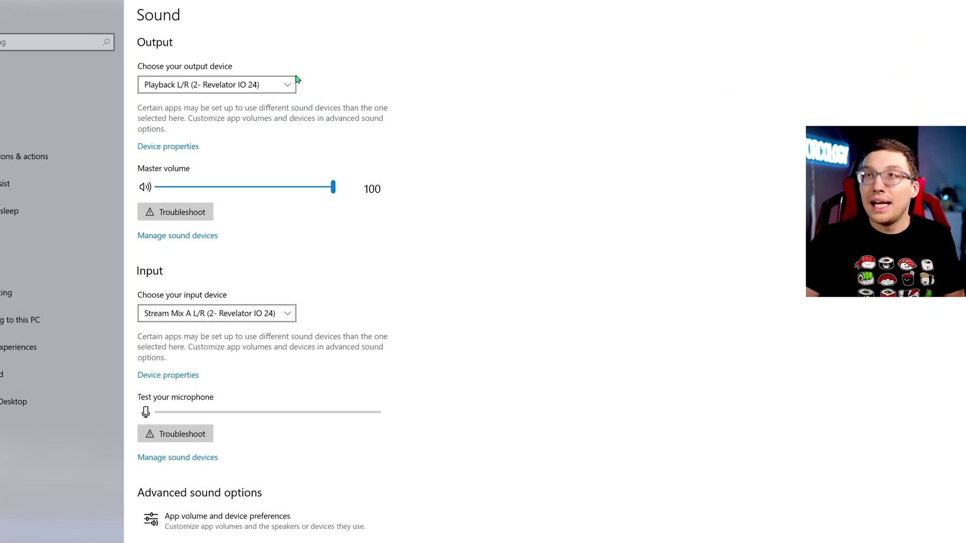
left_click(288, 89)
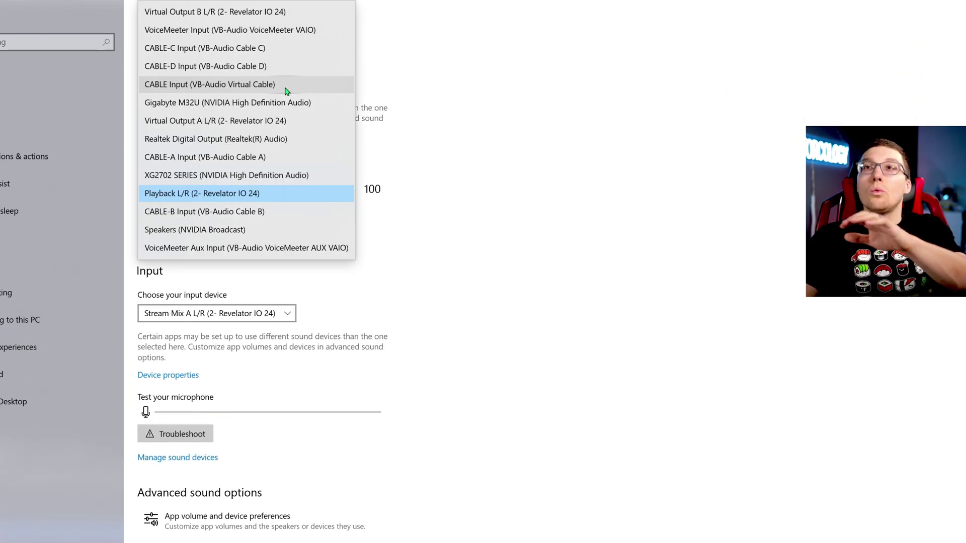
left_click(403, 184)
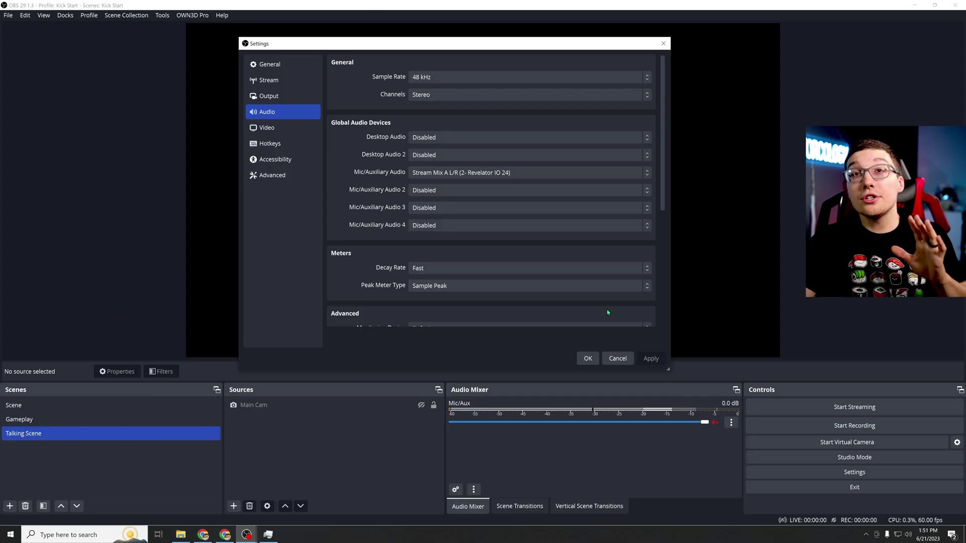
Step: Save and close the OBS Settings dialog with OK
left_click(588, 358)
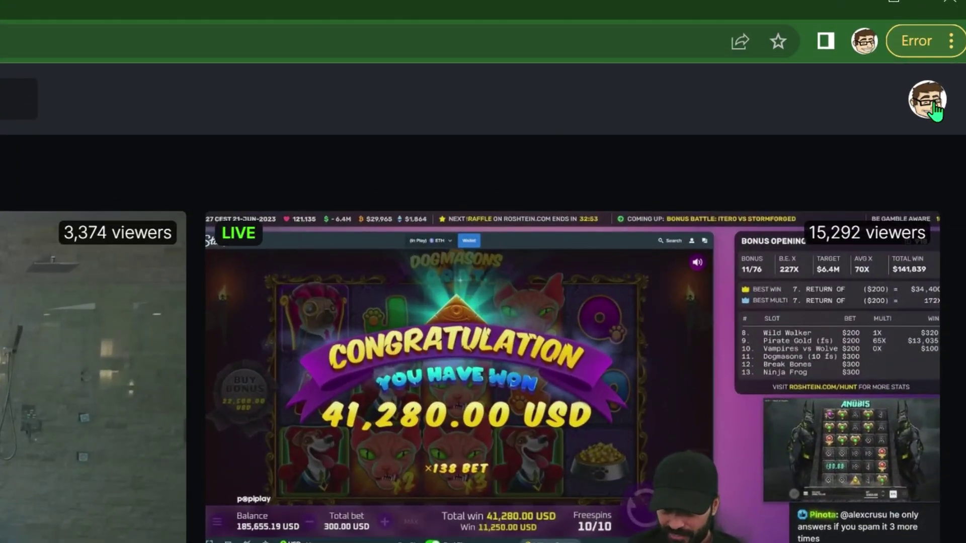
Step: View the Stream URL and Stream Key page under Creator Dashboard > Settings, then return to OBS
left_click(925, 104)
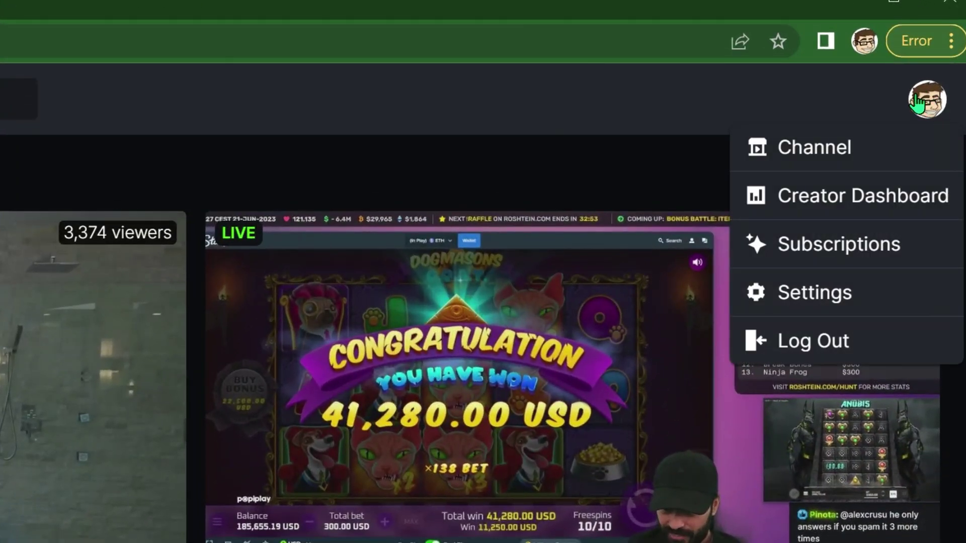
left_click(845, 193)
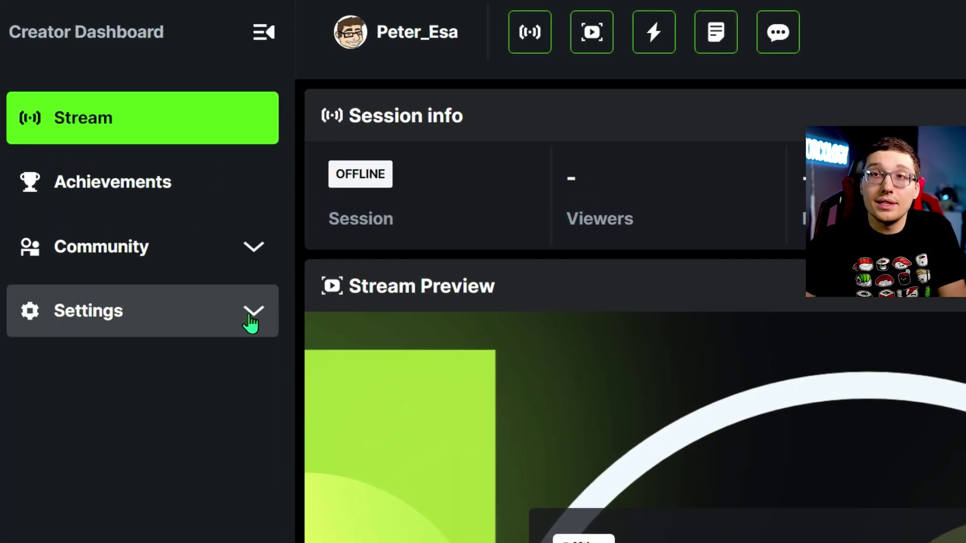
left_click(250, 317)
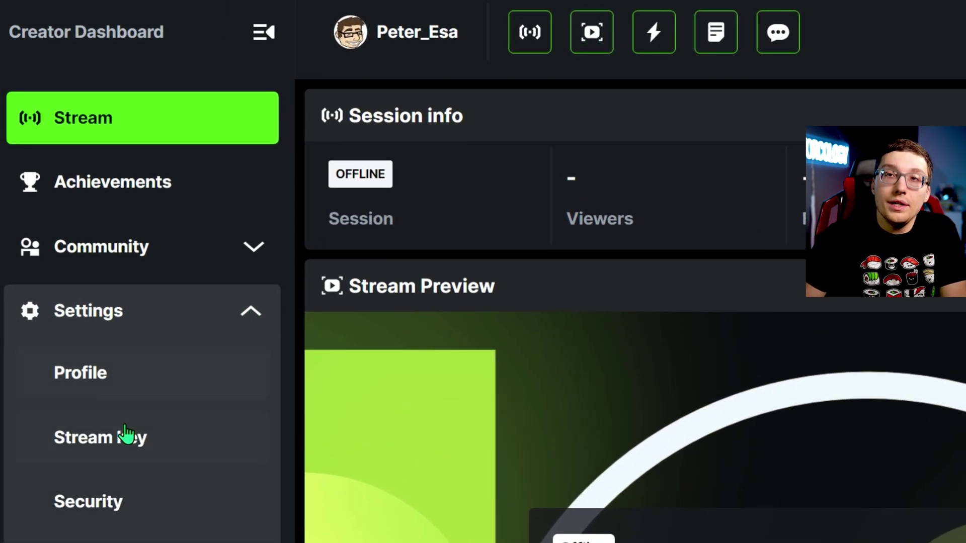
left_click(163, 448)
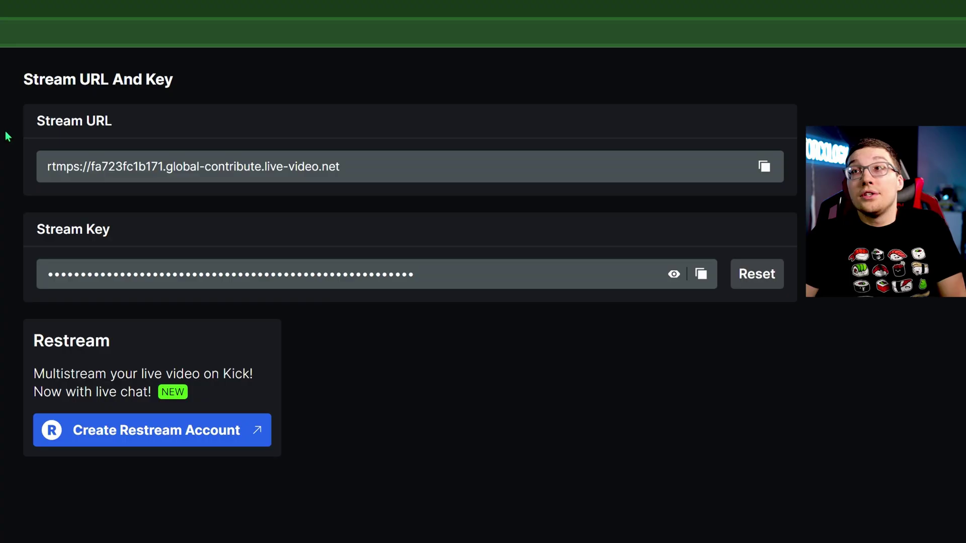
left_click_drag(121, 120, 31, 130)
left_click_drag(138, 225, 21, 236)
left_click(790, 280)
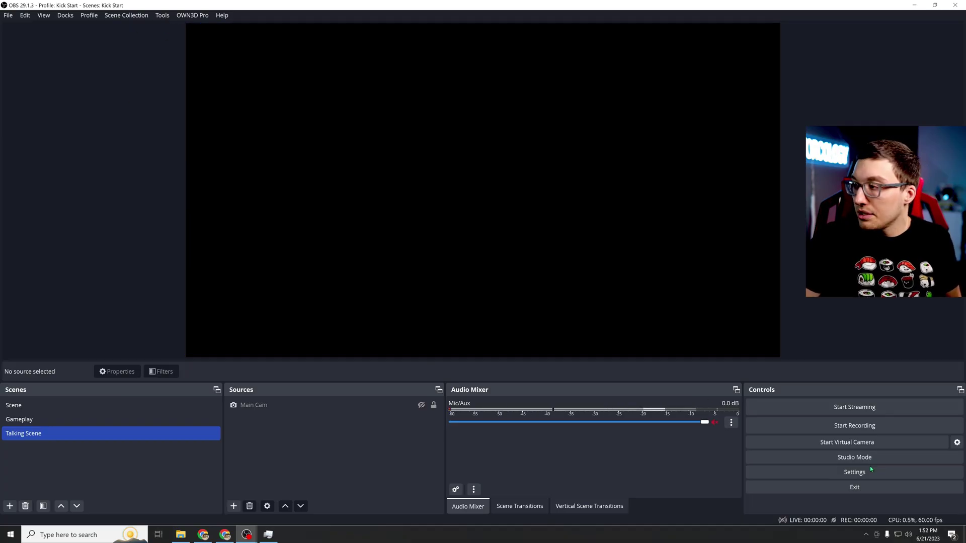
Step: Set the stream service to Custom and paste Kick's RTMPS URL as the server
left_click(855, 471)
left_click(234, 101)
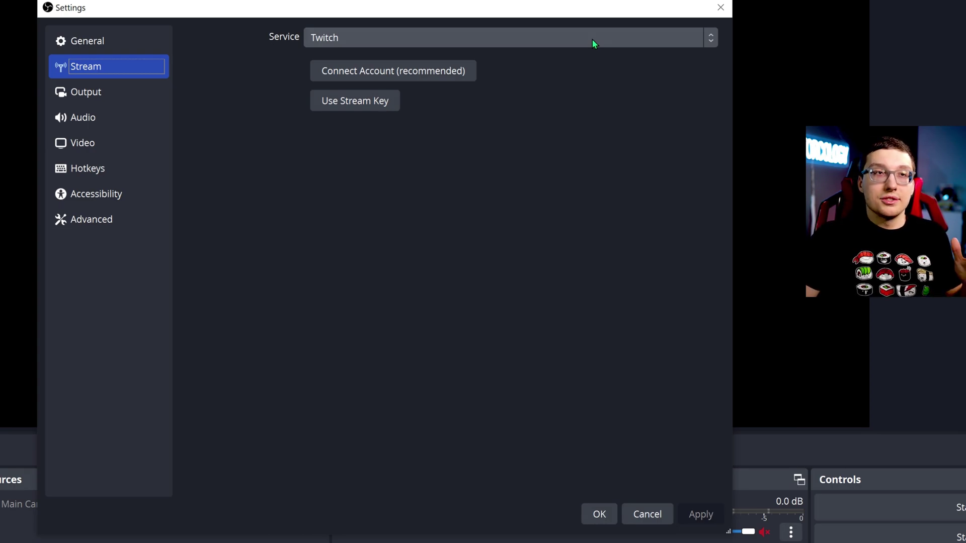
left_click(593, 39)
left_click(556, 54)
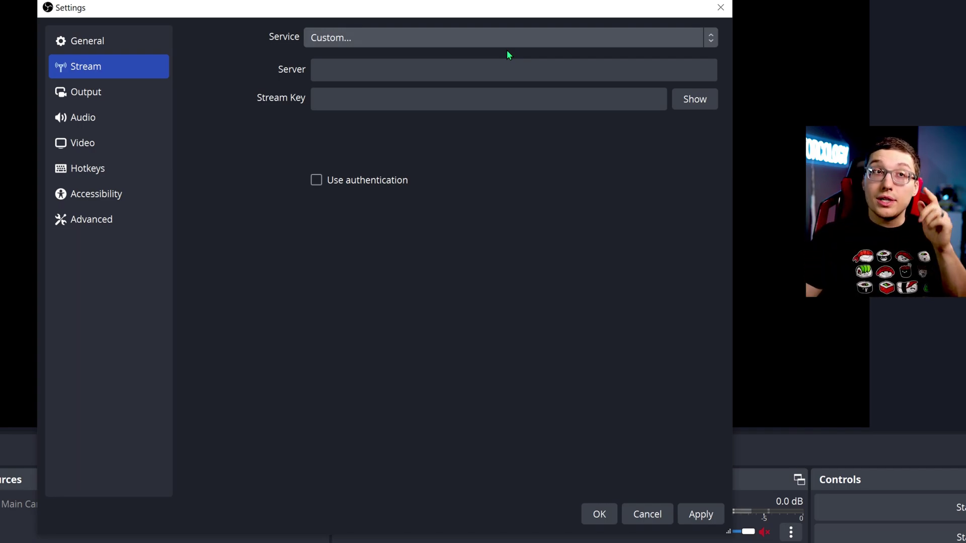
left_click(486, 61)
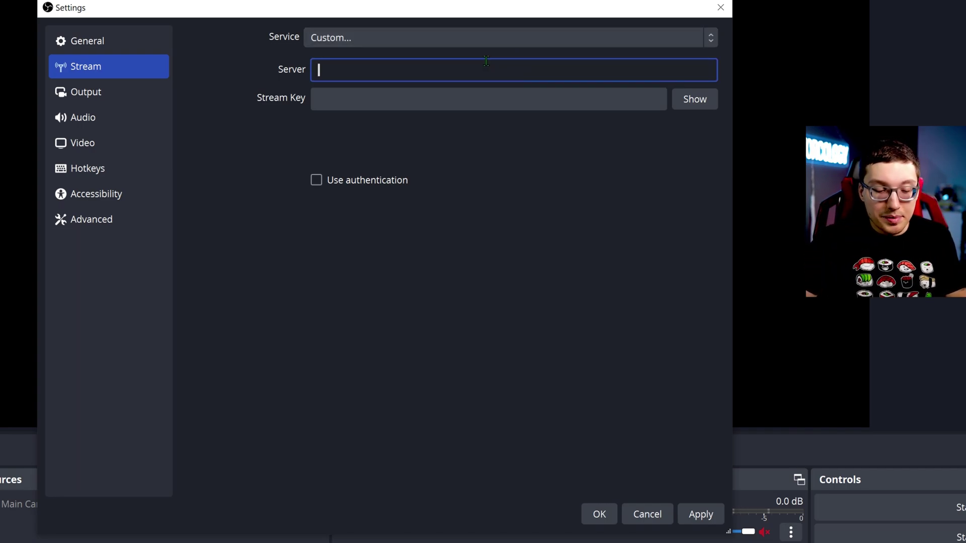
type("rtmps://fa723fc1b171.global-contribute.live-video.net")
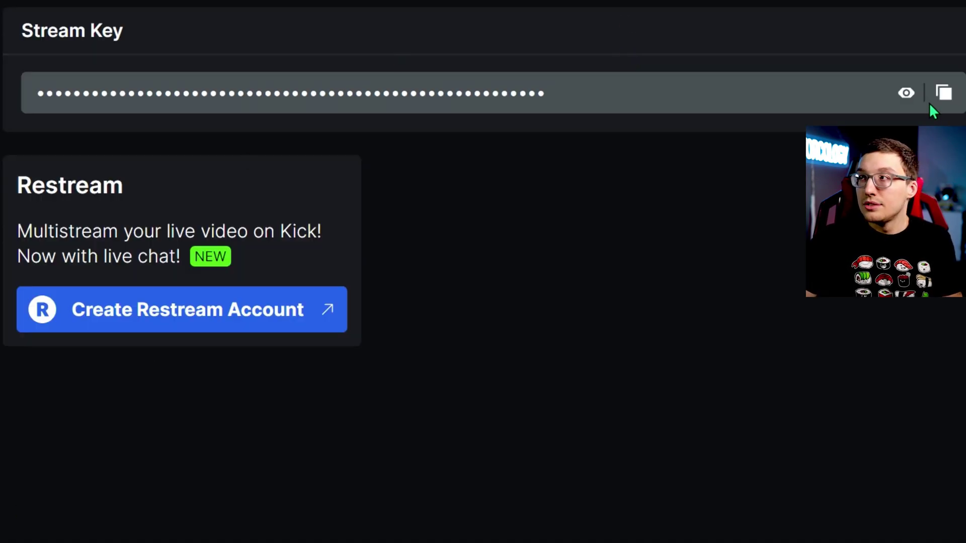
Step: Paste the Kick stream key into the Stream Key field, apply, and close settings
left_click(944, 95)
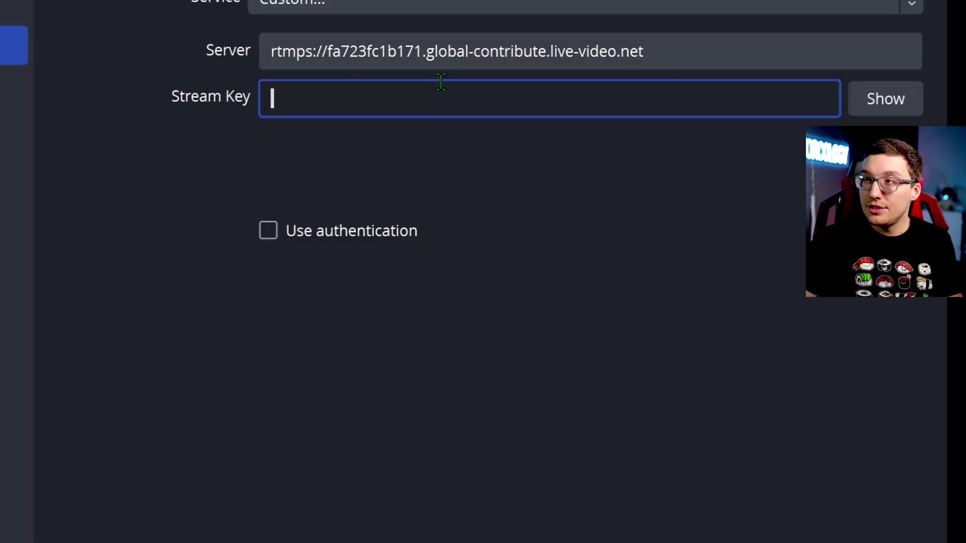
key("ctrl+v")
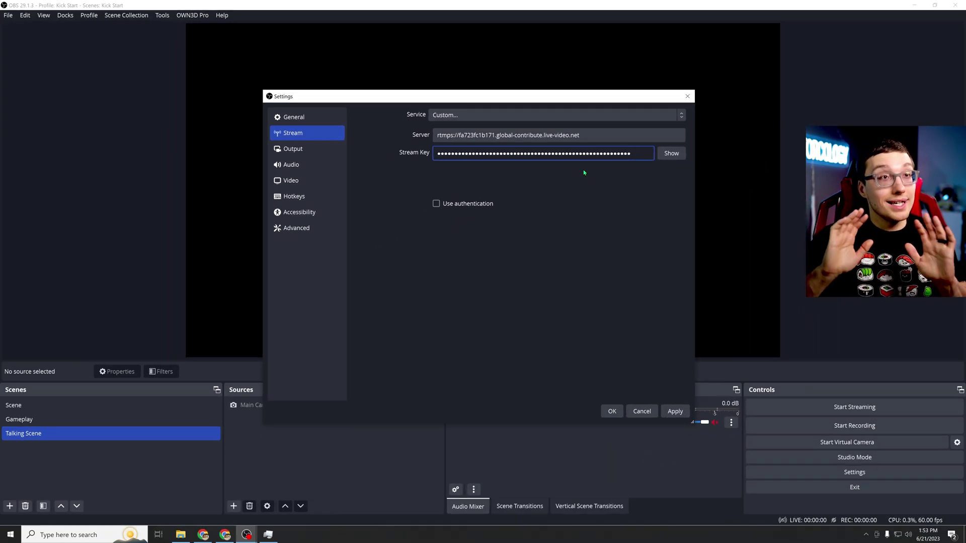
left_click(674, 411)
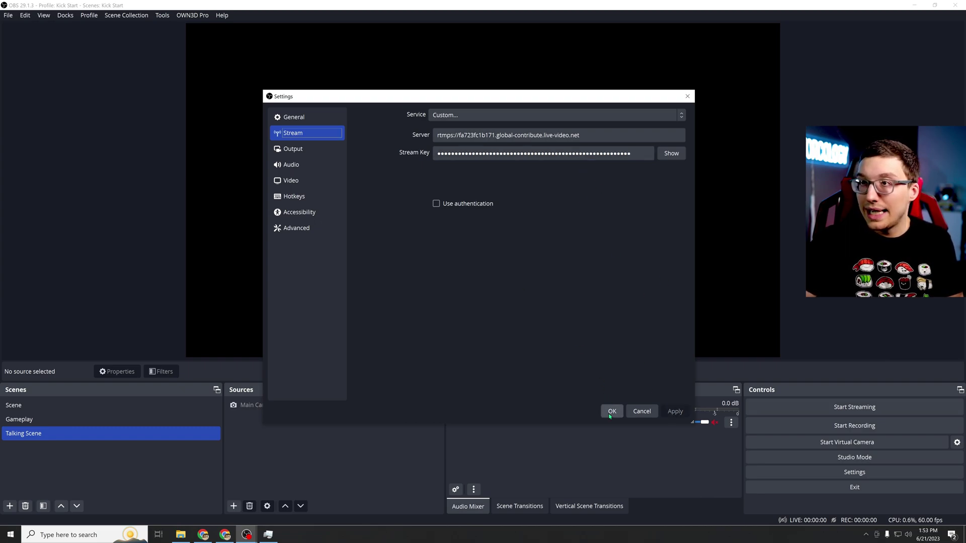
left_click(611, 411)
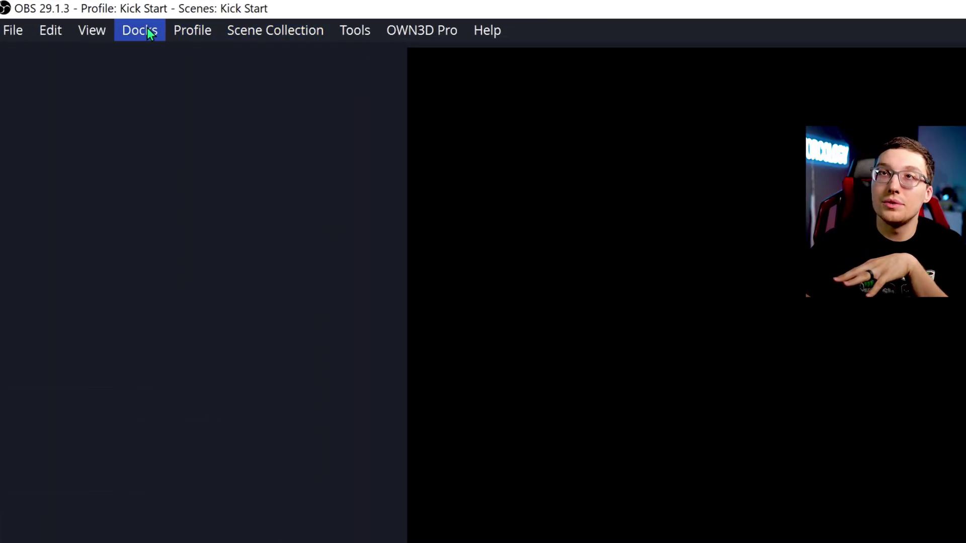
Step: Add a custom browser dock named 'Kick Chat' and select its empty URL cell
left_click(148, 30)
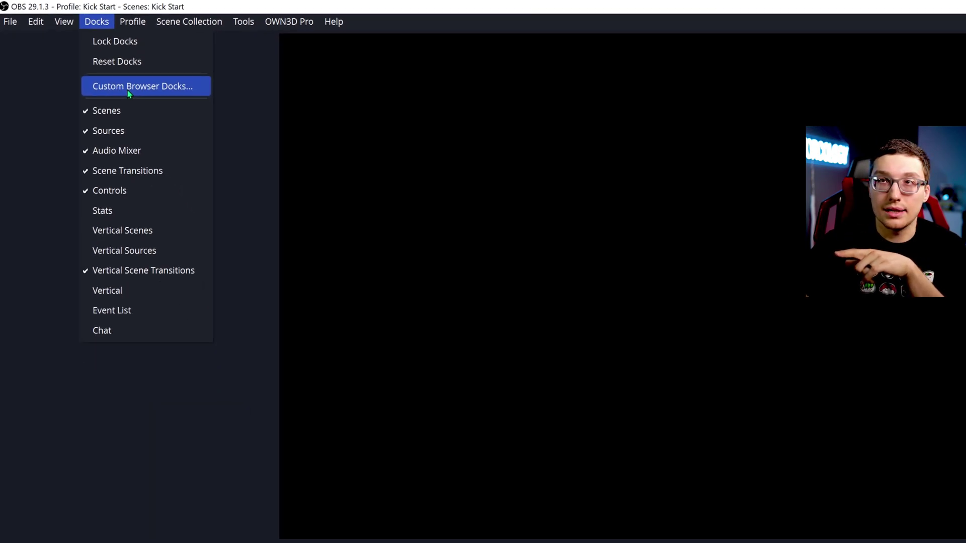
left_click(185, 130)
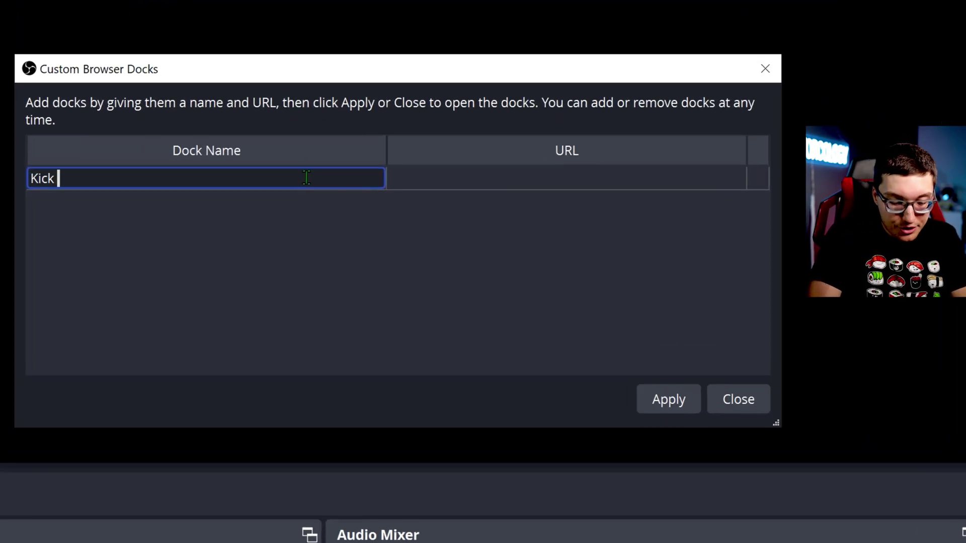
type("Kick Cha")
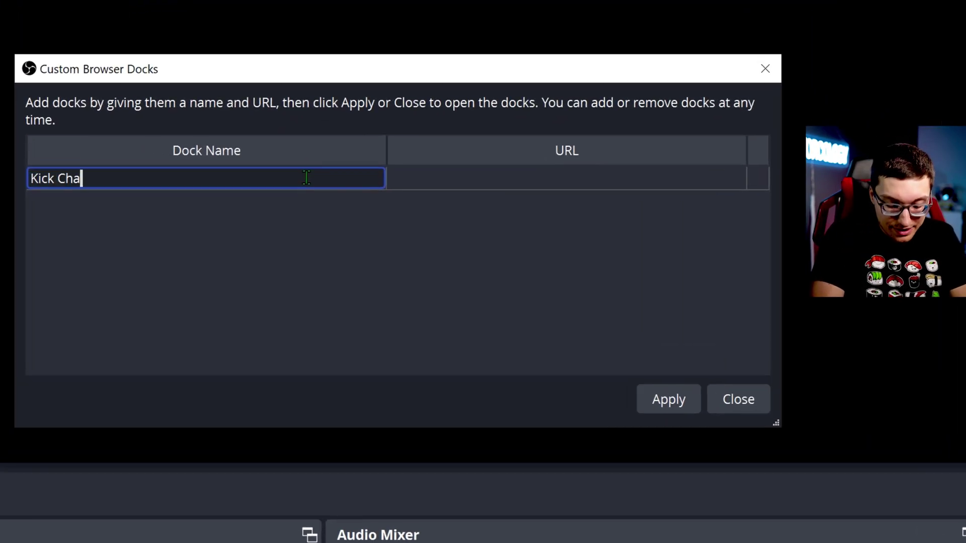
type("t")
left_click(534, 172)
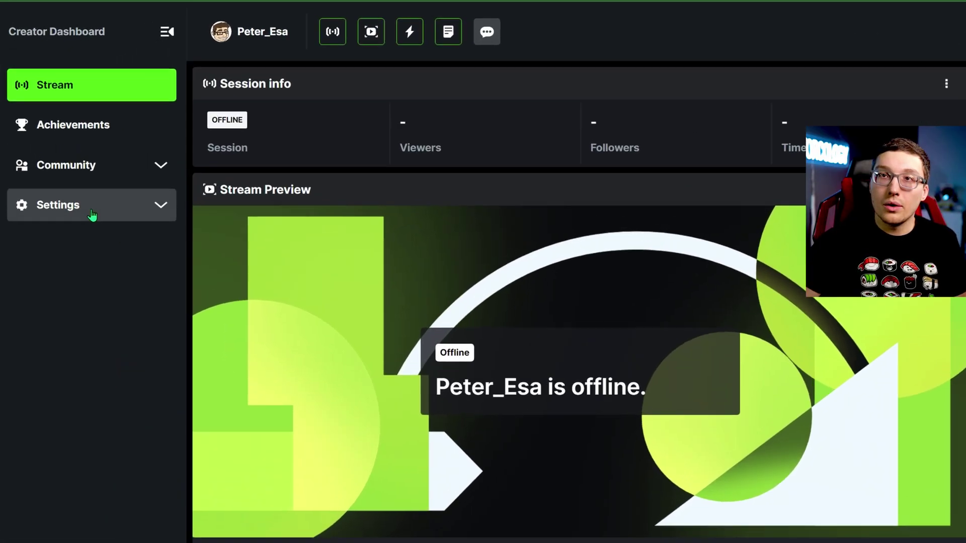
Step: Pop the Kick channel chat out into its own window from the dashboard's chat menu
left_click(55, 156)
left_click(50, 197)
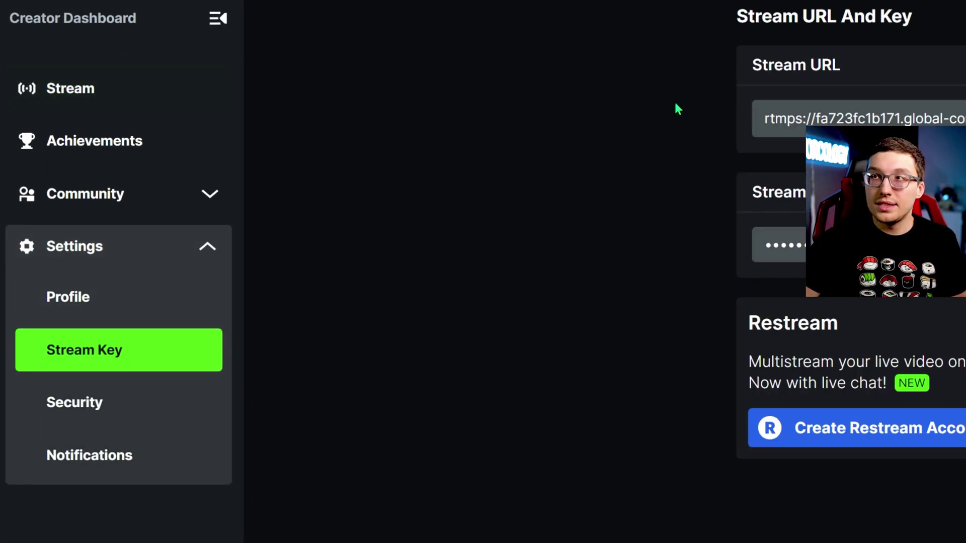
left_click(126, 98)
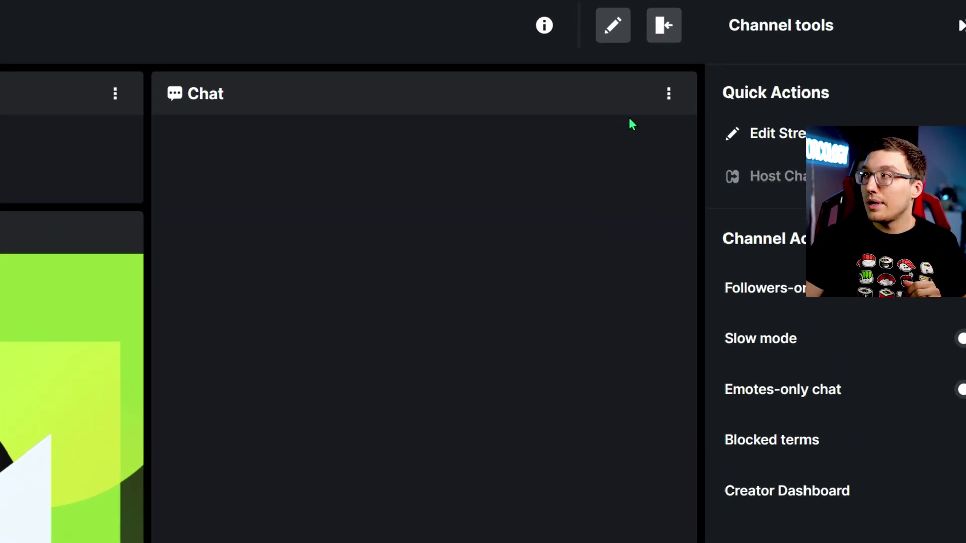
left_click(669, 96)
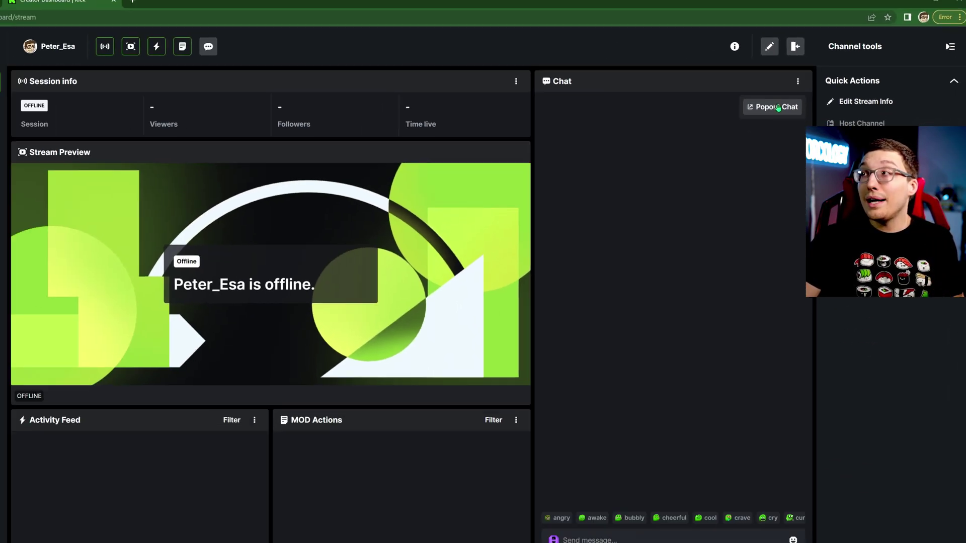
left_click(627, 144)
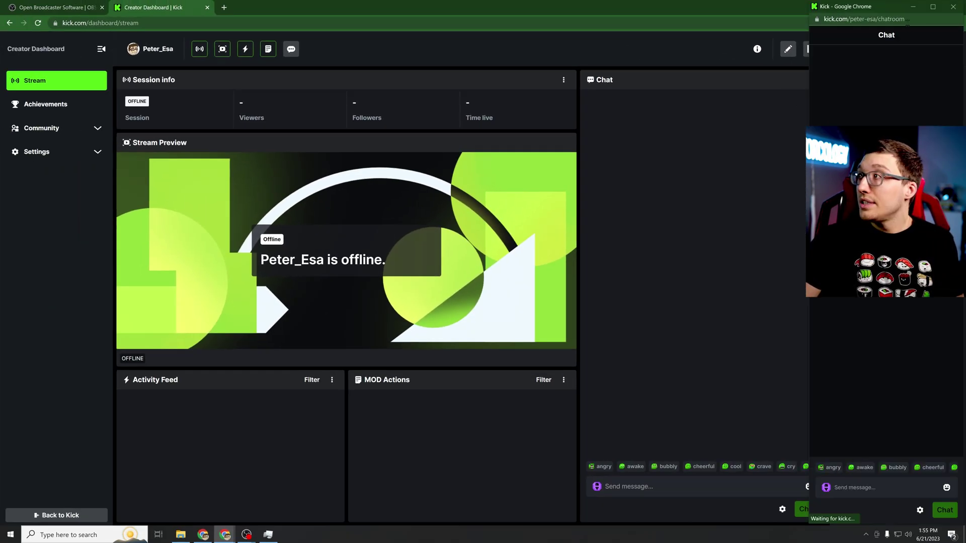
left_click_drag(887, 12, 697, 28)
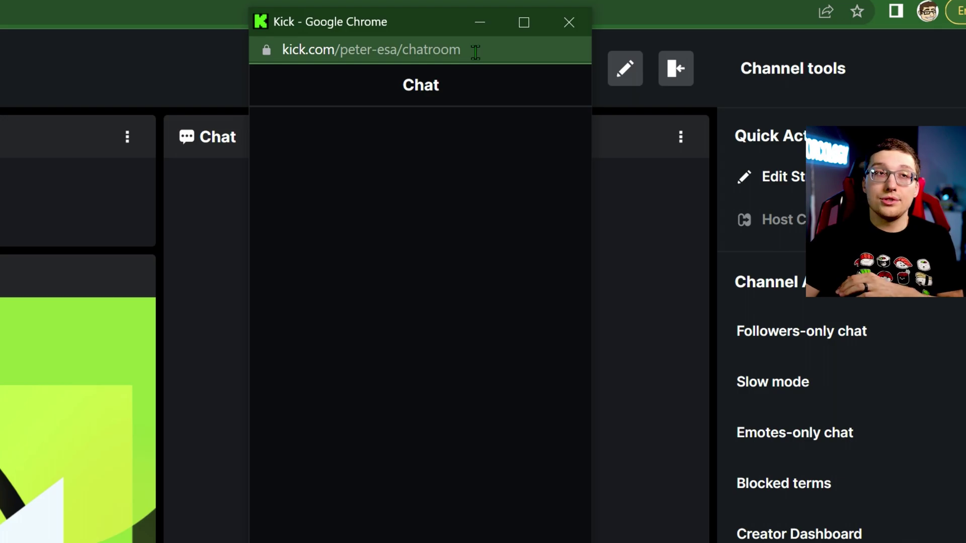
Step: Copy the popout chat's chatroom address and return to OBS's browser docks editor
left_click(436, 49)
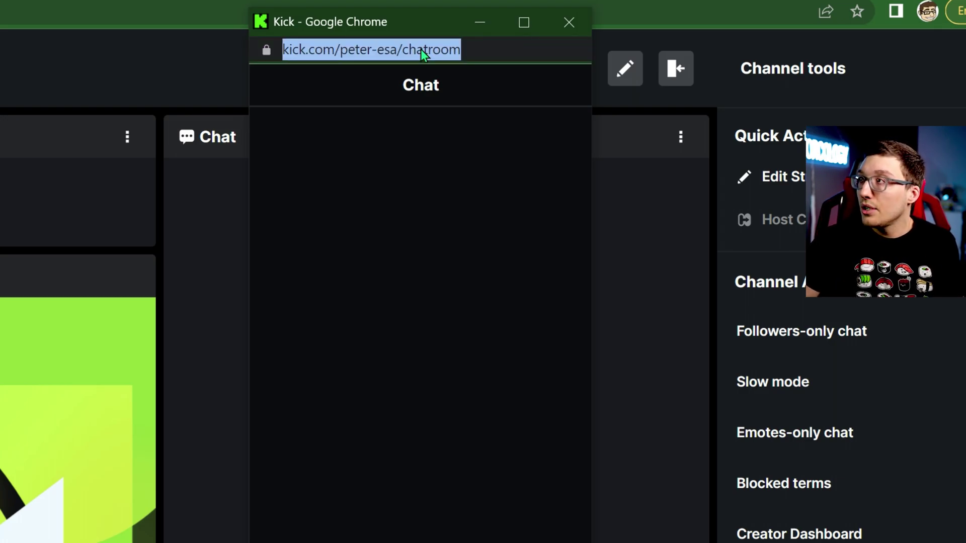
right_click(409, 48)
left_click(695, 71)
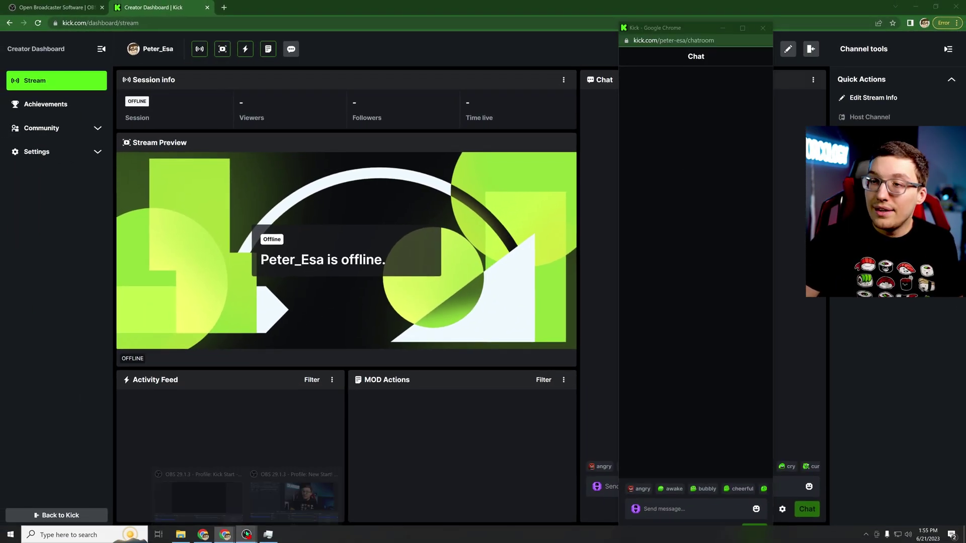
mouse_move(246, 535)
left_click(282, 509)
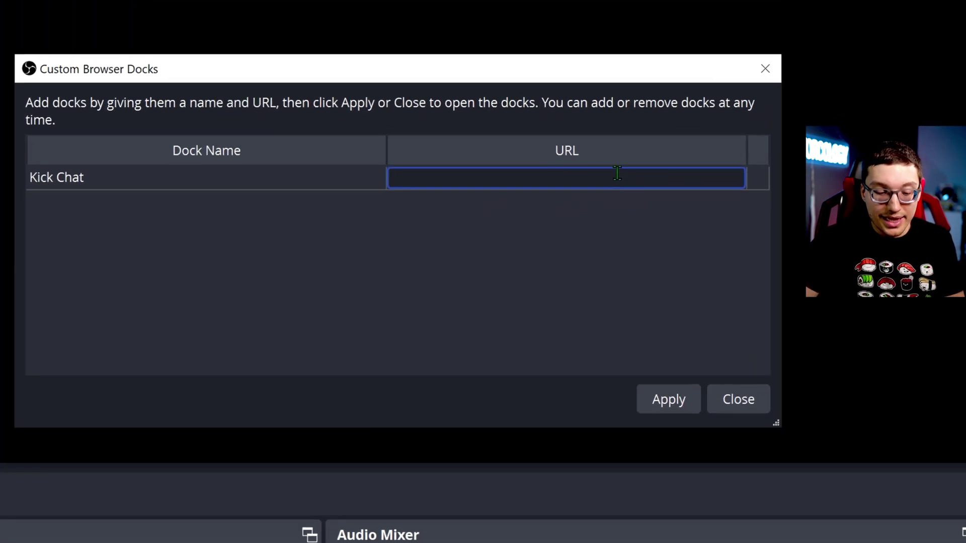
Step: Set the Kick chatroom URL as the Kick Chat dock and dock it on OBS's left edge
key("ctrl+v")
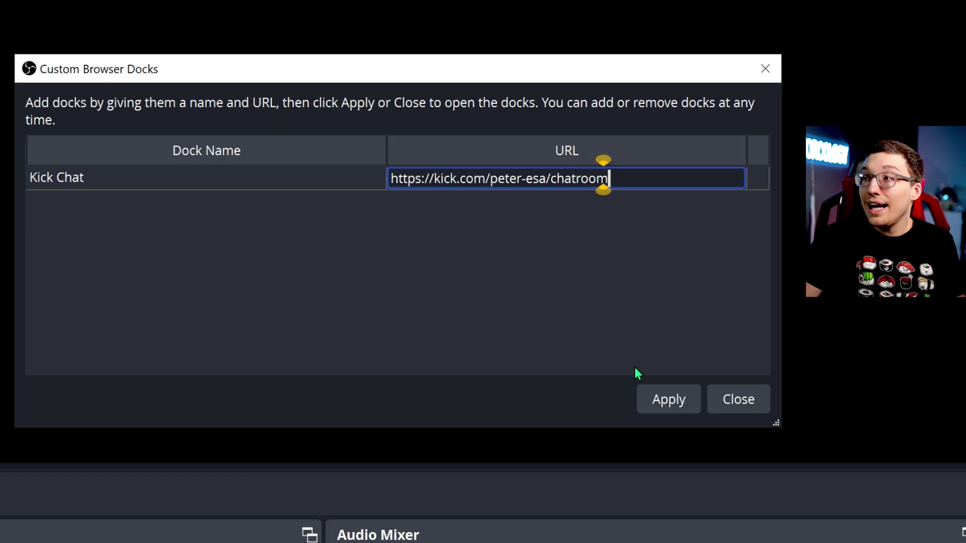
left_click(665, 399)
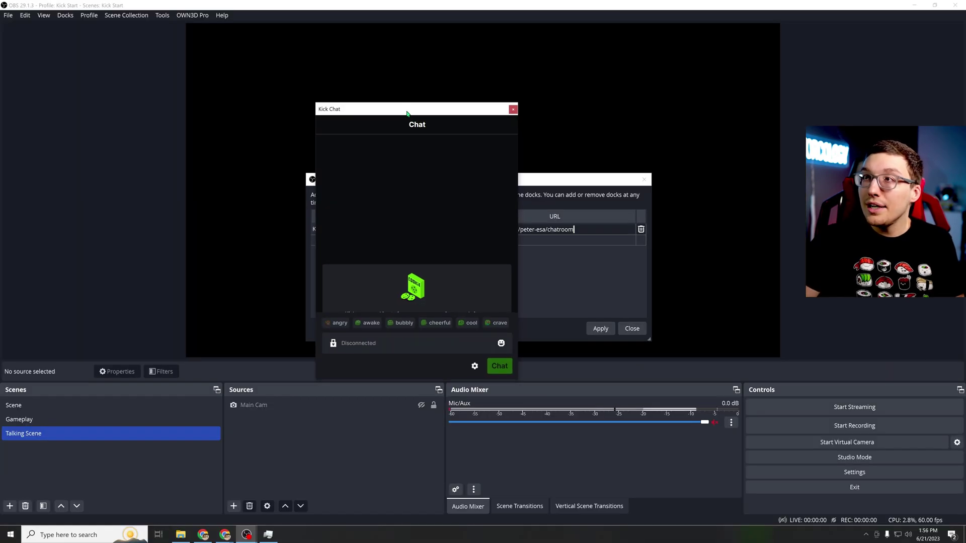
left_click_drag(407, 113, 36, 145)
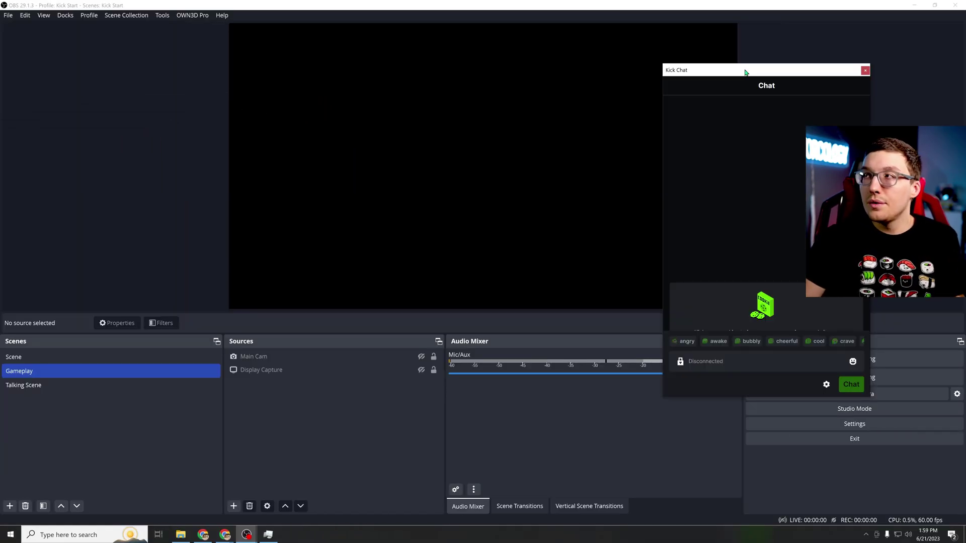
left_click_drag(745, 72, 23, 162)
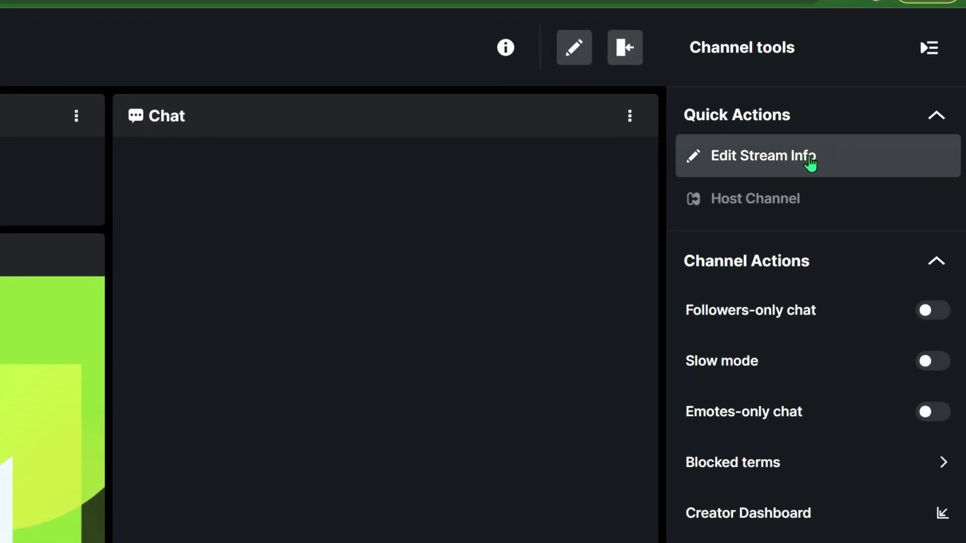
Step: Open Kick's Edit stream information form from Channel tools, then return to OBS
left_click(838, 165)
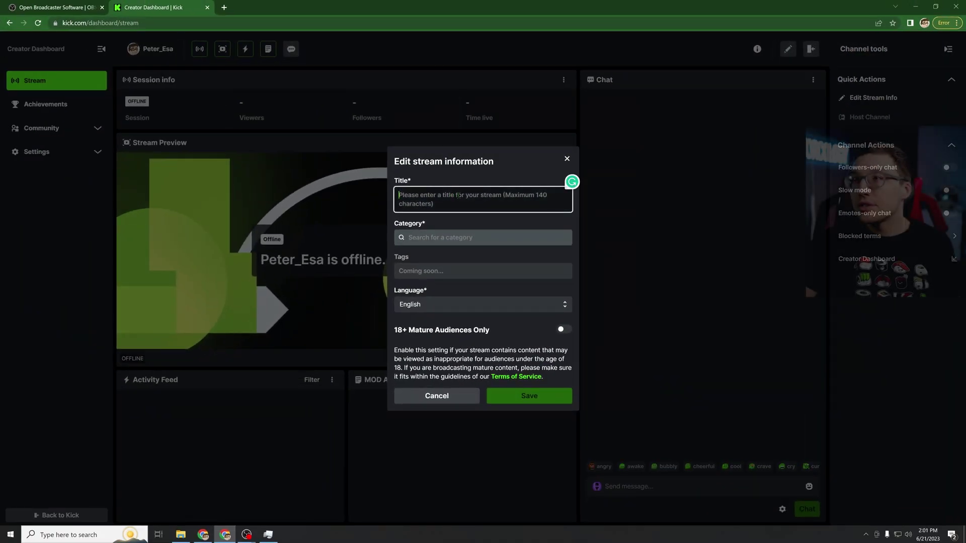
left_click(468, 230)
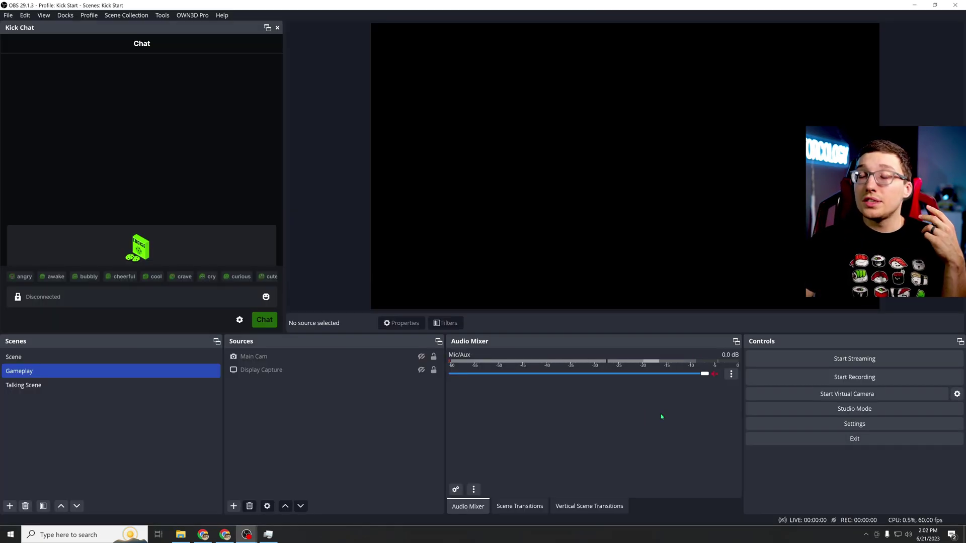
left_click(730, 375)
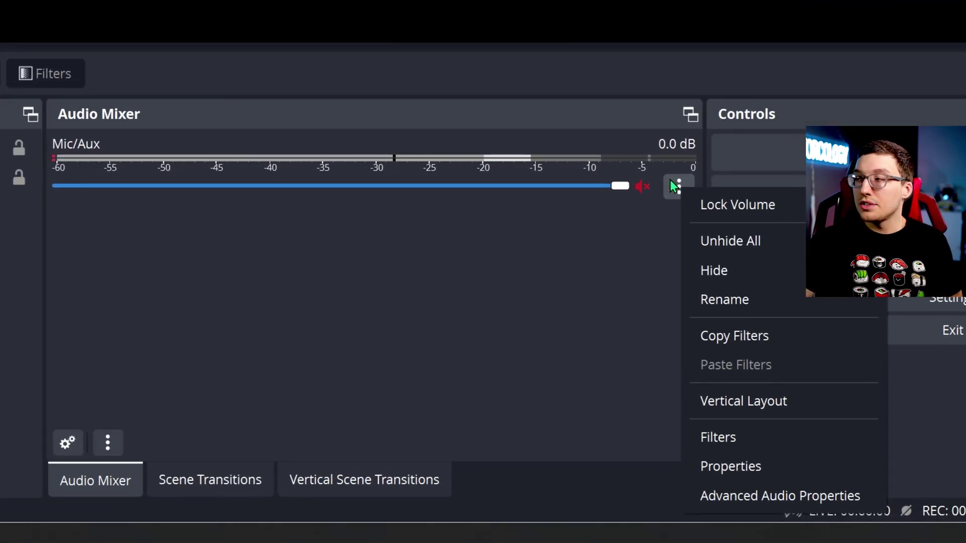
left_click(742, 495)
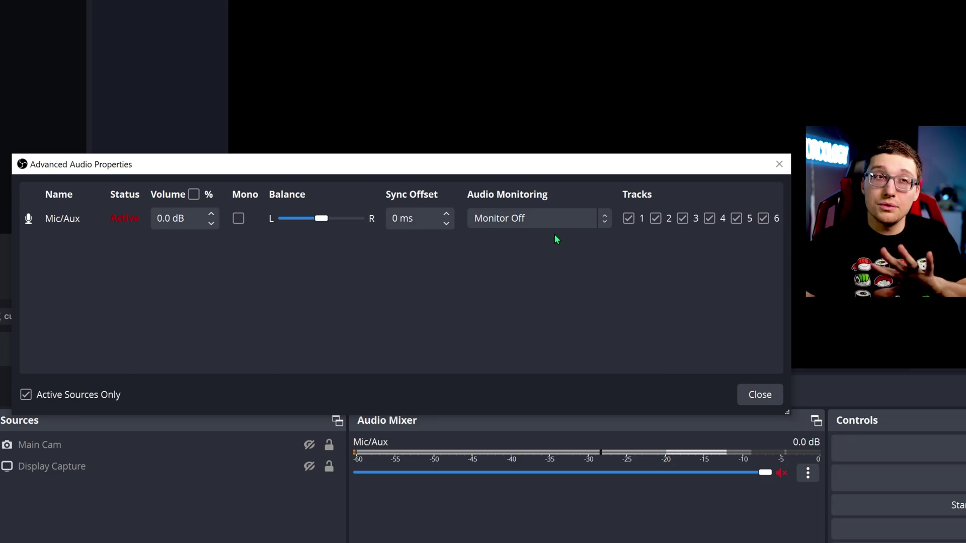
left_click(566, 218)
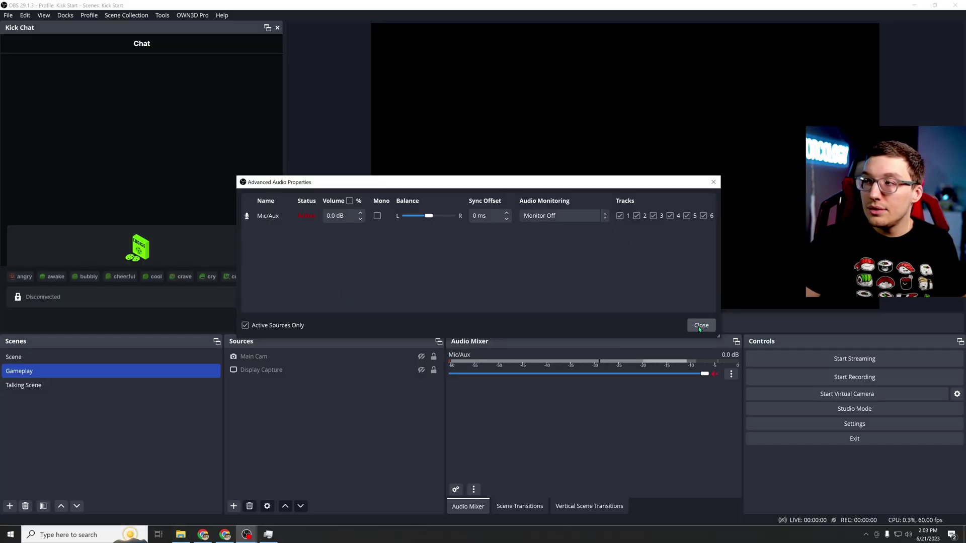
left_click(700, 326)
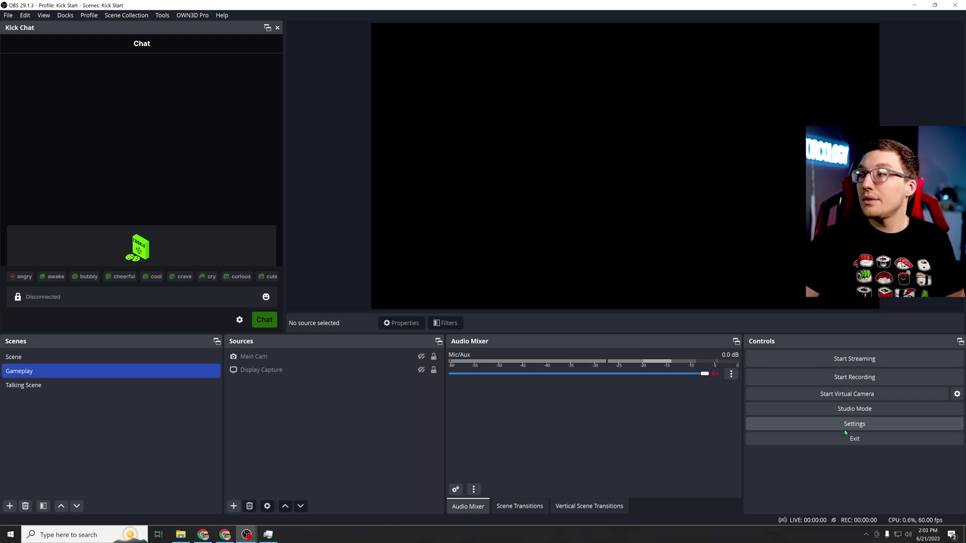
Step: Review the Hotkeys list in OBS Settings for streaming, recording, scene and audio shortcuts
left_click(835, 426)
left_click(307, 195)
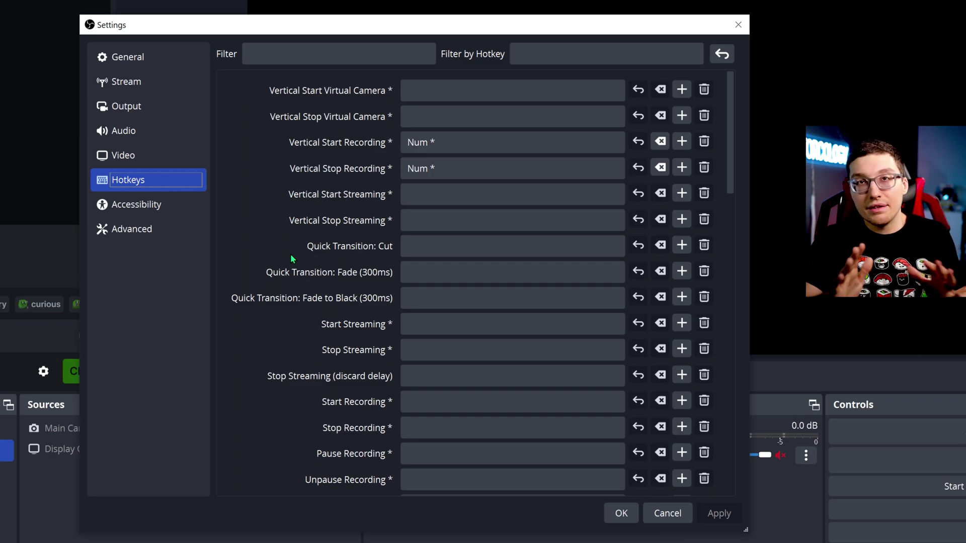
scroll(297, 272, "down", 4)
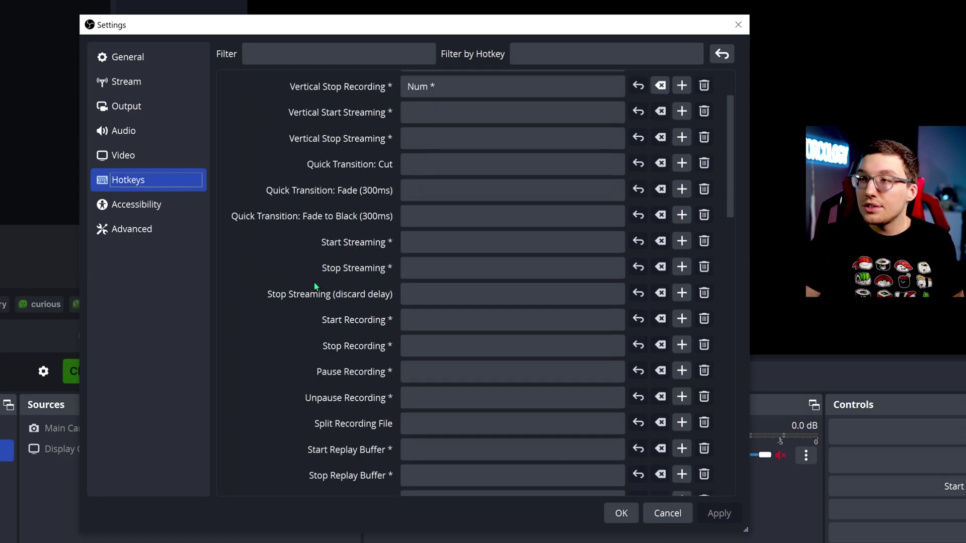
scroll(312, 287, "down", 10)
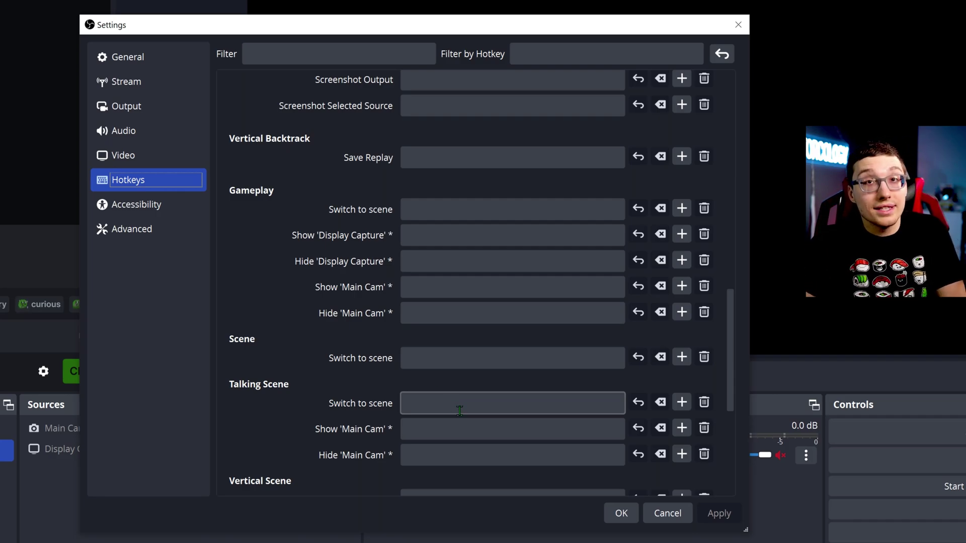
scroll(458, 413, "down", 5)
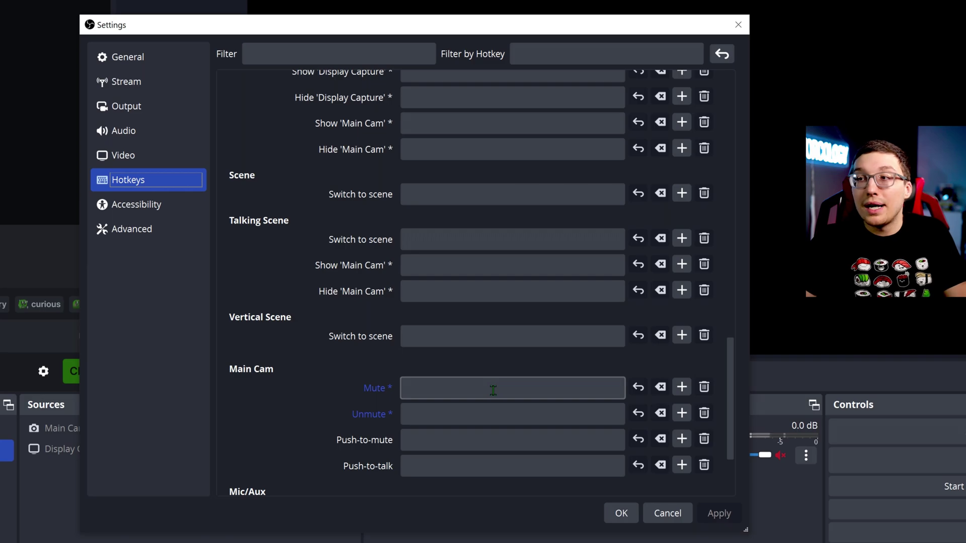
scroll(498, 391, "up", 12)
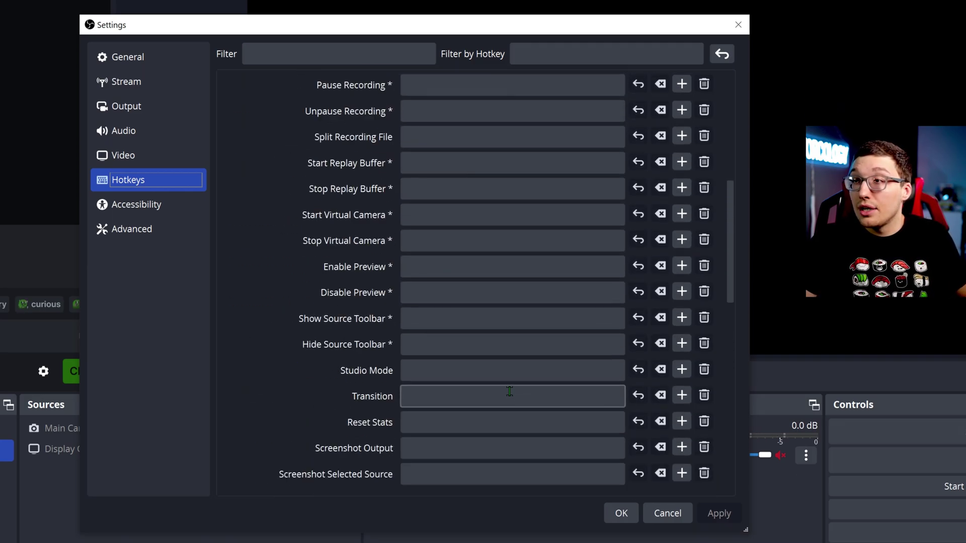